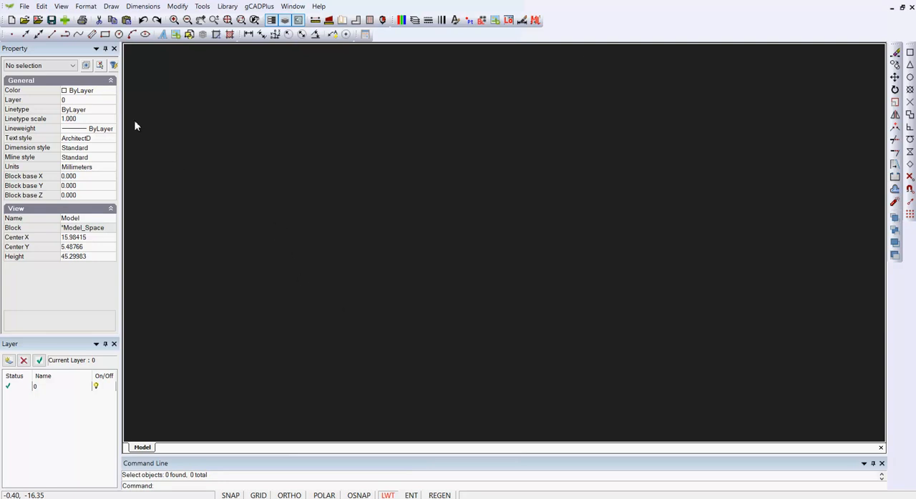
pyautogui.click(12, 19)
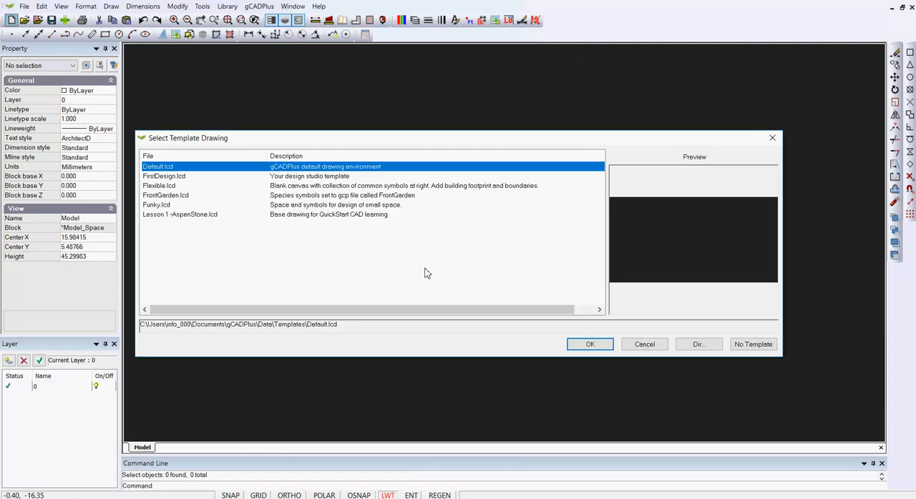
pyautogui.click(647, 347)
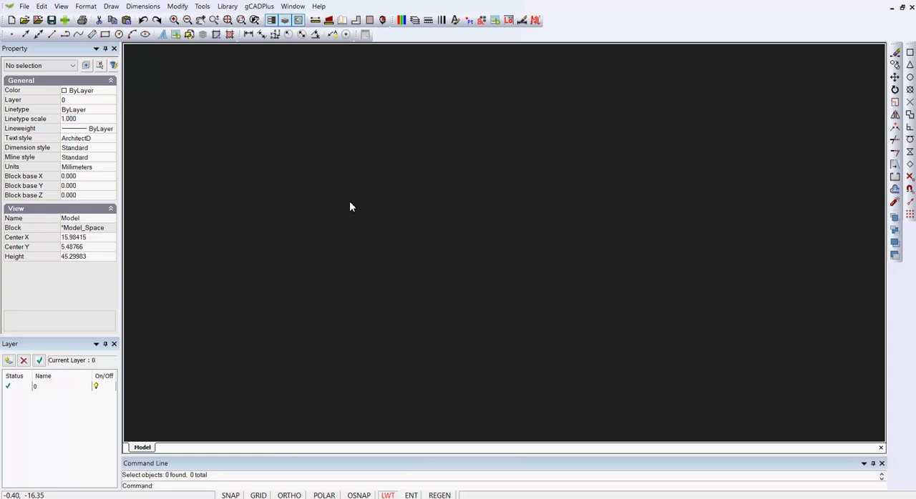
# - Delete the Survey entry from the Image Manager and add the Survey.jpg file from the Desktop
pyautogui.click(111, 7)
pyautogui.click(145, 209)
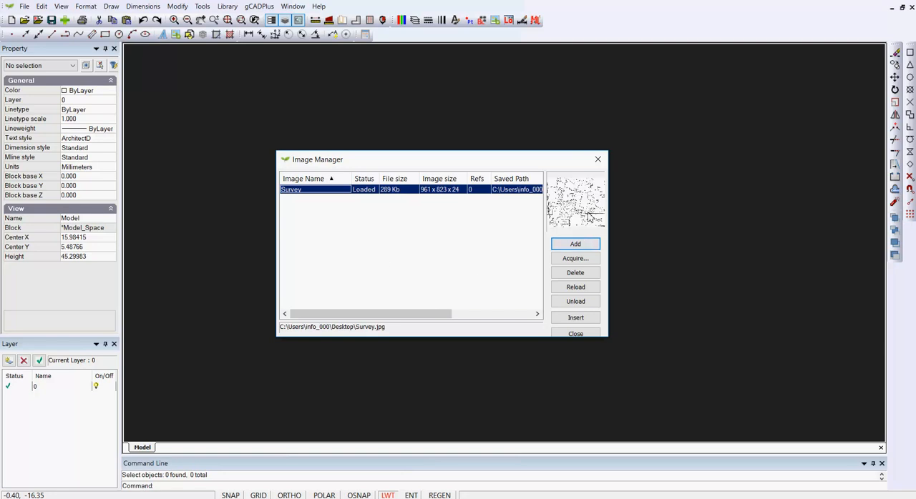
pyautogui.click(576, 273)
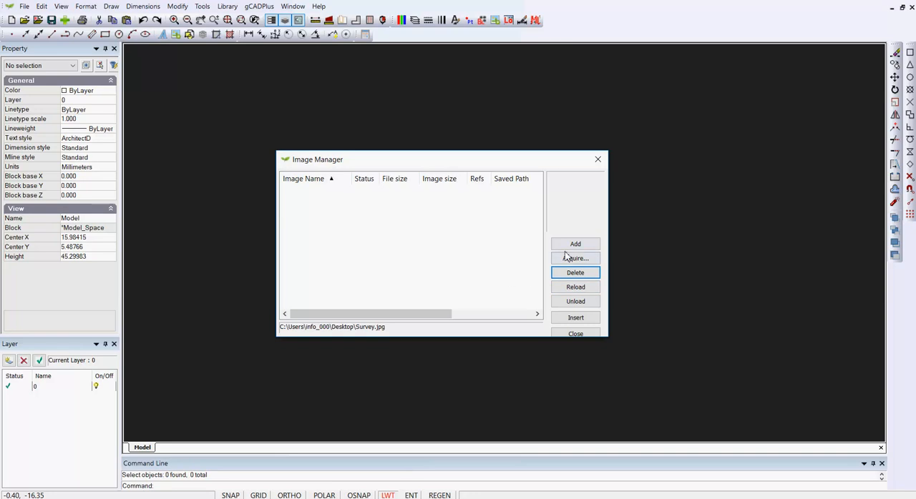
pyautogui.click(577, 246)
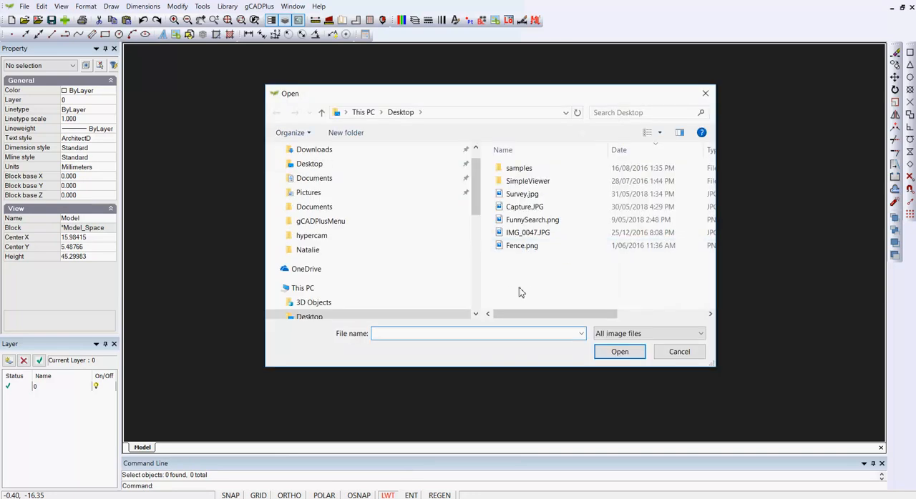
pyautogui.click(520, 194)
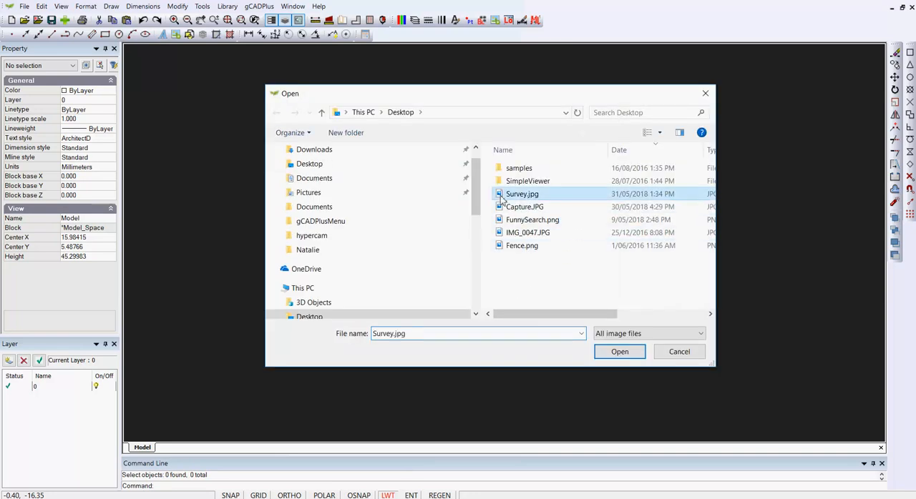
pyautogui.click(620, 354)
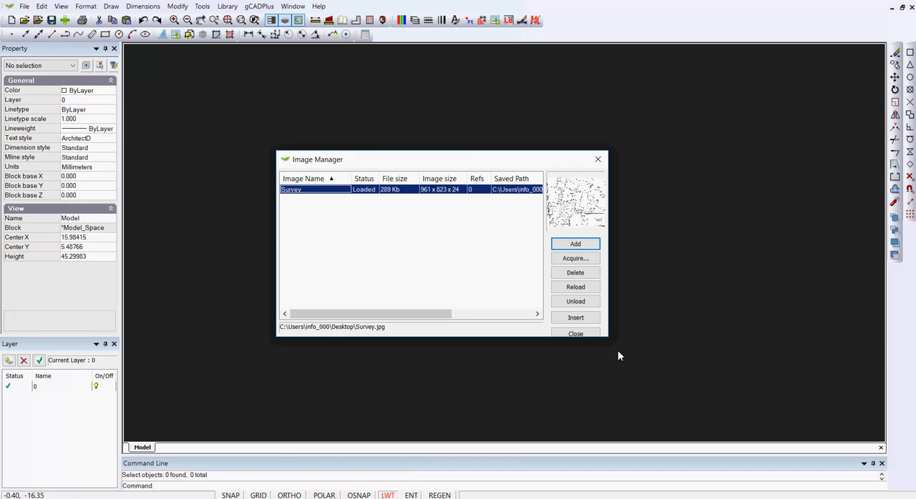
# - Insert the Survey image with on-screen placement and scale, its lower-left corner at about -19.35, -14.60, filling most of the view's height
pyautogui.click(577, 317)
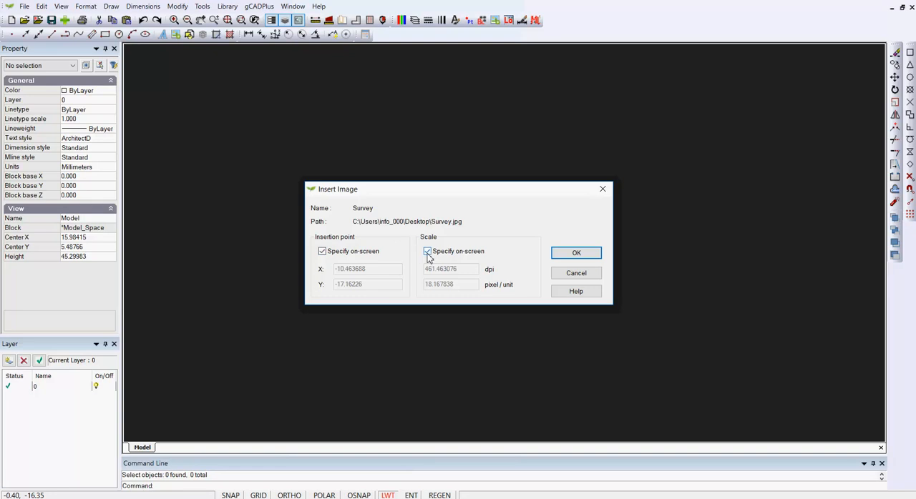
pyautogui.click(576, 254)
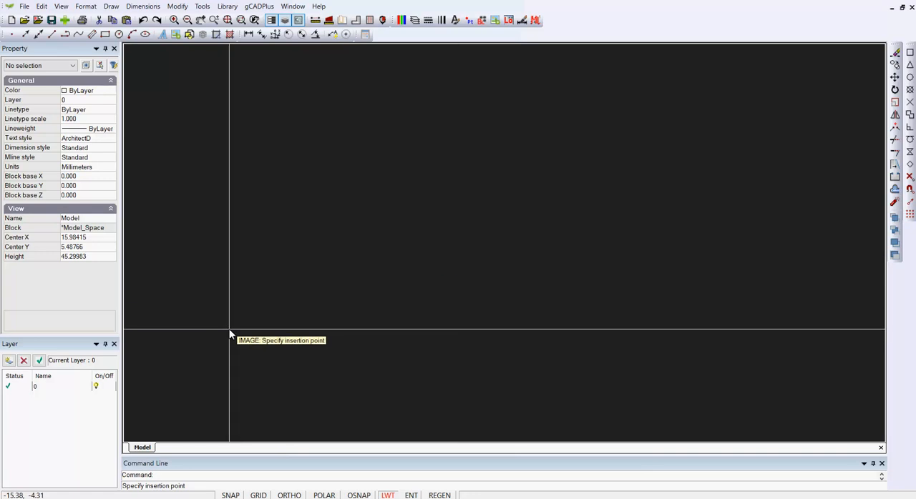
pyautogui.click(193, 420)
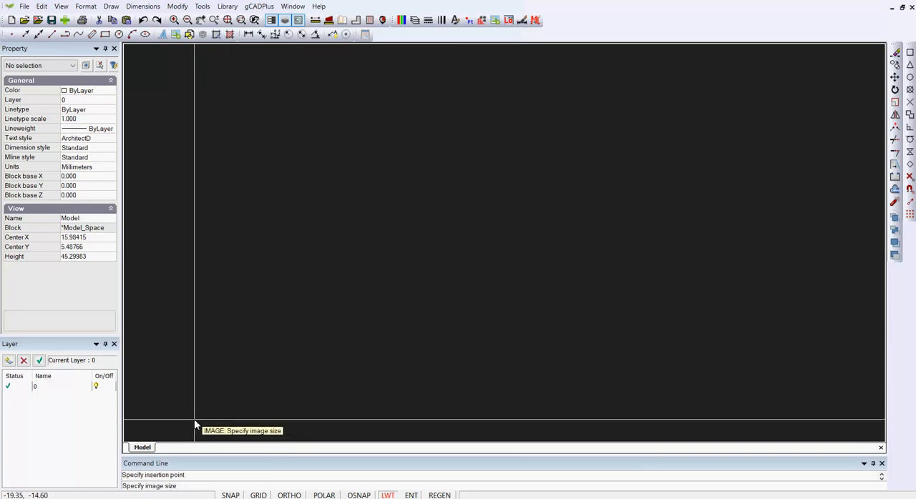
pyautogui.click(603, 249)
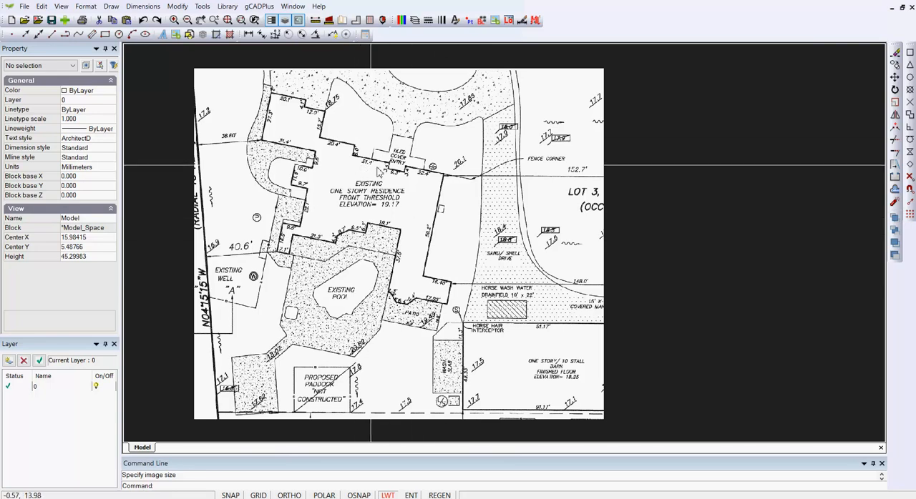
# - Change the drawing area's background color to white
pyautogui.click(61, 7)
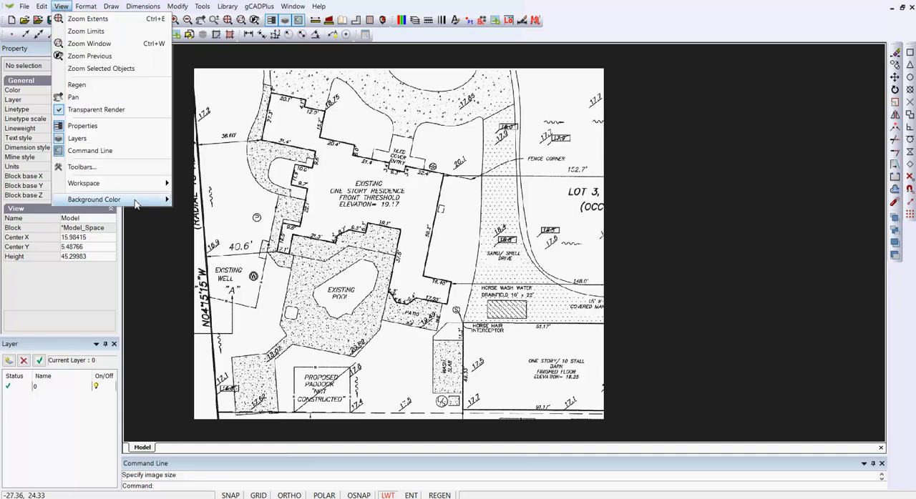
pyautogui.moveTo(144, 200)
pyautogui.click(196, 201)
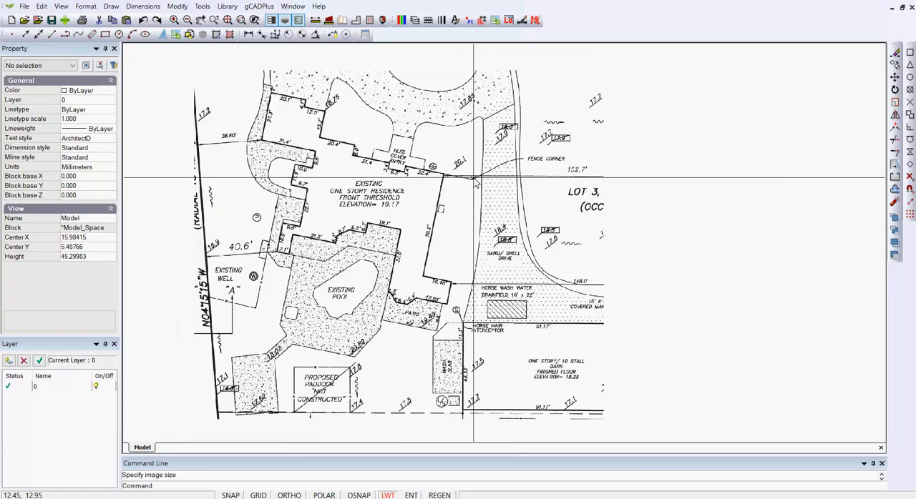
pyautogui.scroll(-3, 474, 178)
pyautogui.click(720, 212)
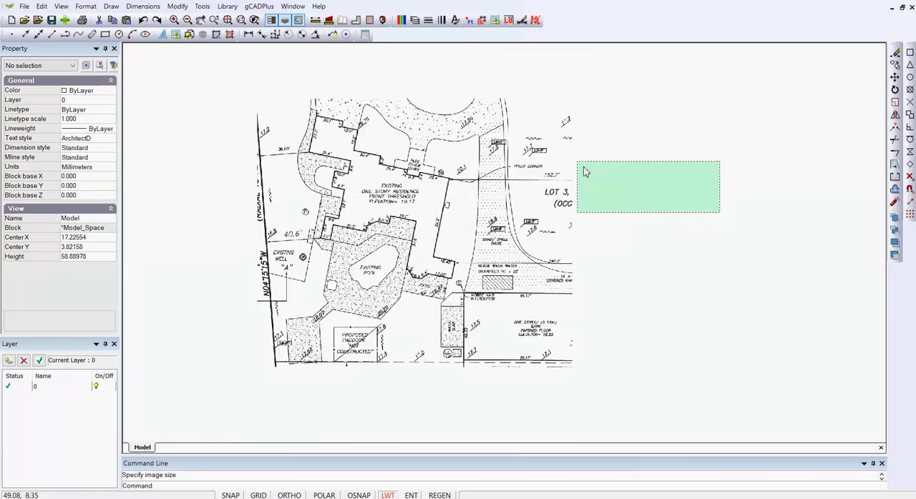
pyautogui.click(569, 155)
pyautogui.press('Escape')
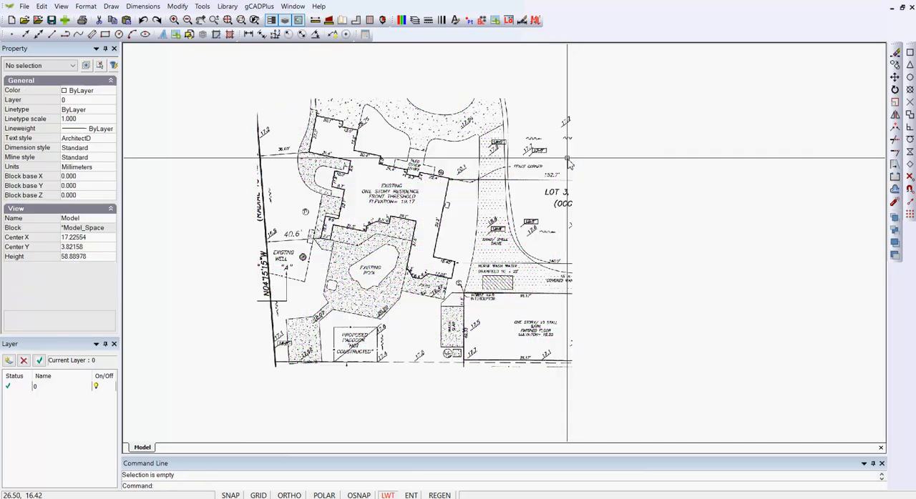
# - Create a new layer and name it Image in the Layer Properties Manager
pyautogui.click(414, 20)
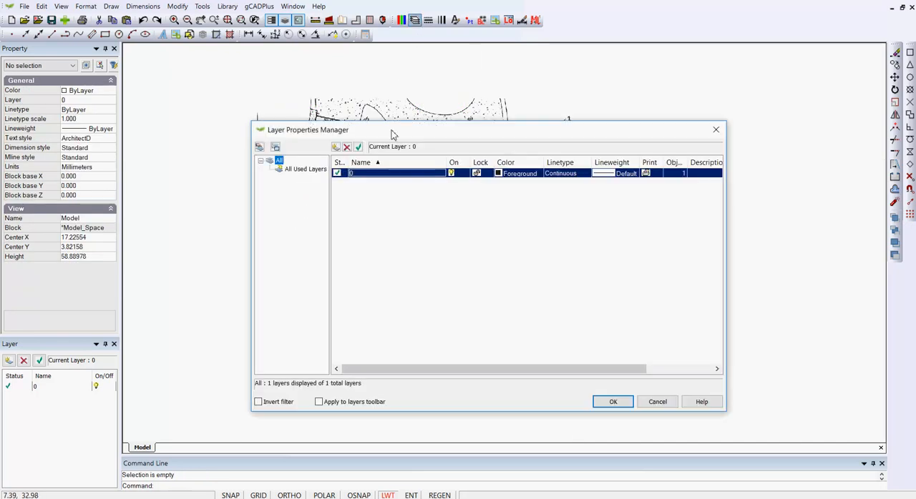
pyautogui.click(336, 146)
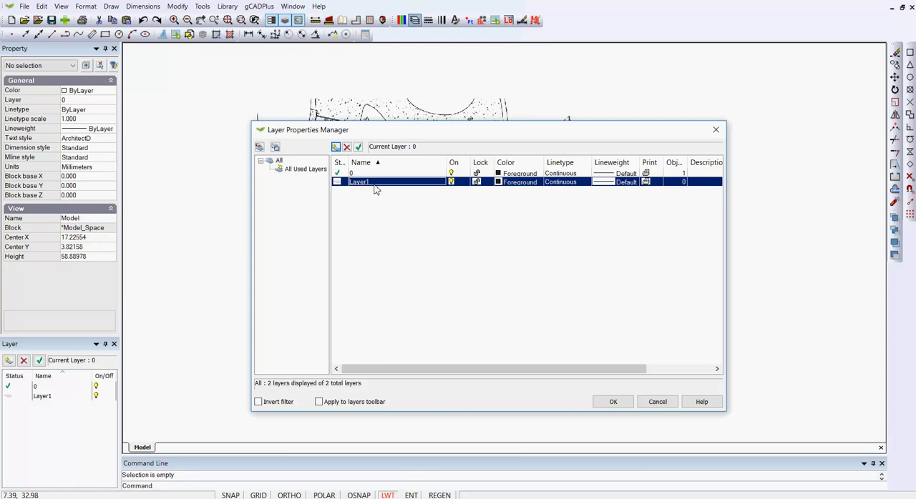
pyautogui.doubleClick(372, 183)
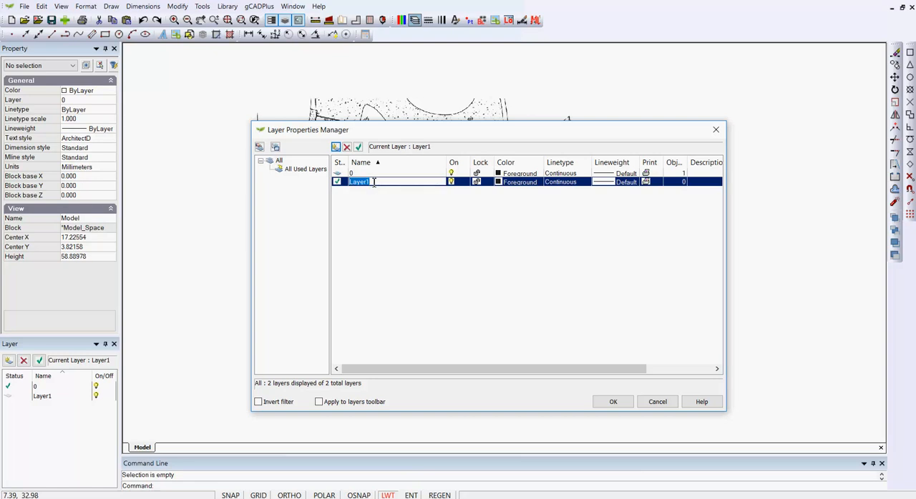
pyautogui.press('BackSpace')
pyautogui.press('BackSpace')
pyautogui.press('BackSpace')
pyautogui.press('BackSpace')
pyautogui.press('Return')
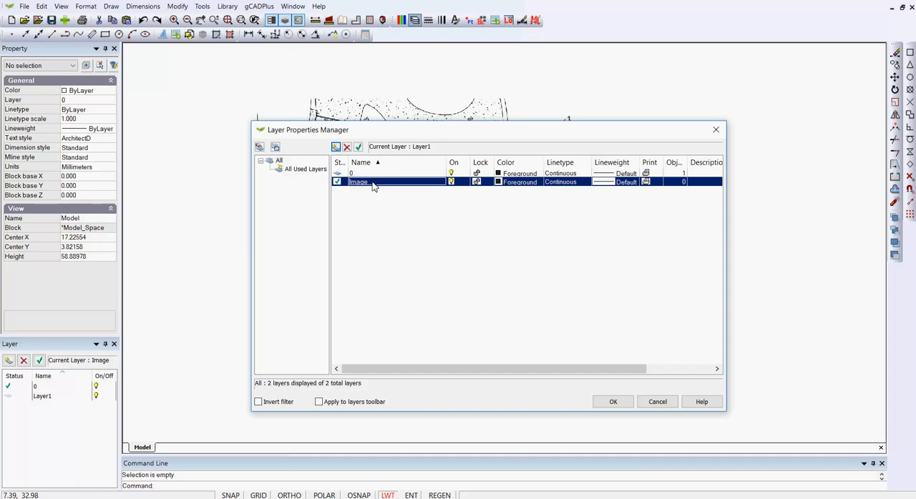
# - Make layer 0 the current layer and accept the layer settings
pyautogui.click(369, 174)
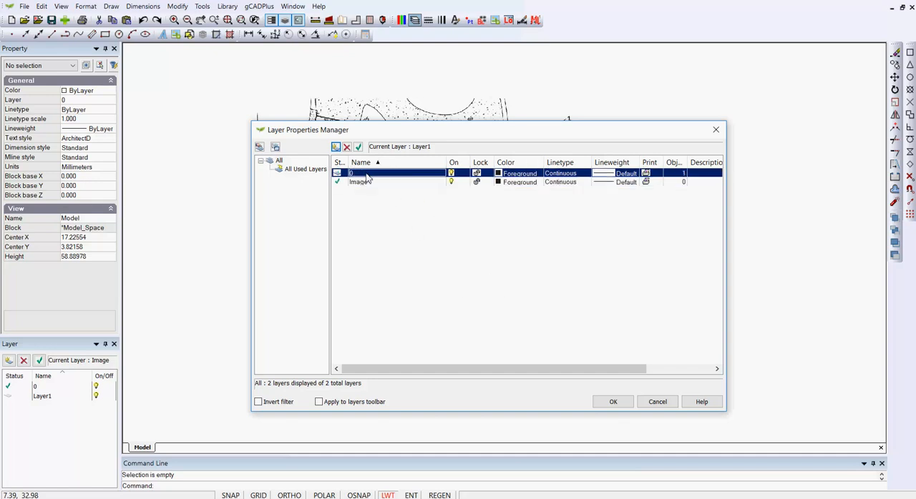
pyautogui.click(359, 147)
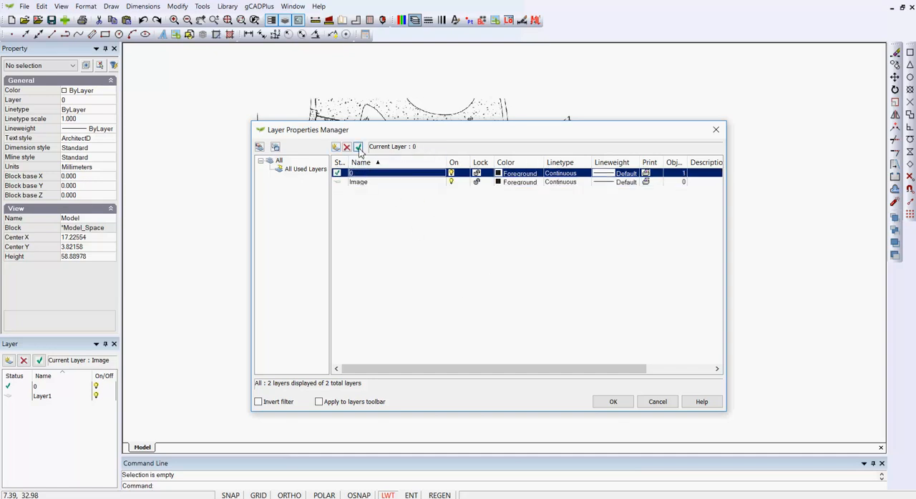
pyautogui.click(613, 401)
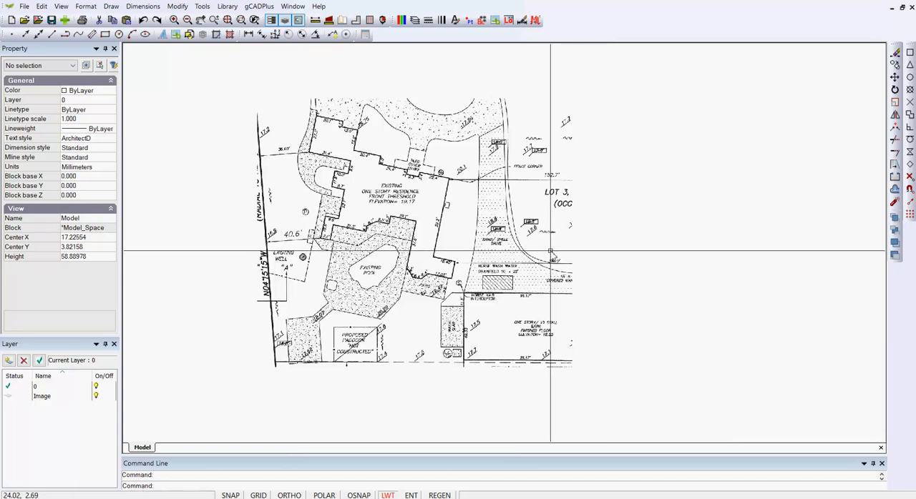
# - Measure the residence wall labelled 59.2' on the survey image, from its lower corner to its upper corner
pyautogui.scroll(2, 465, 229)
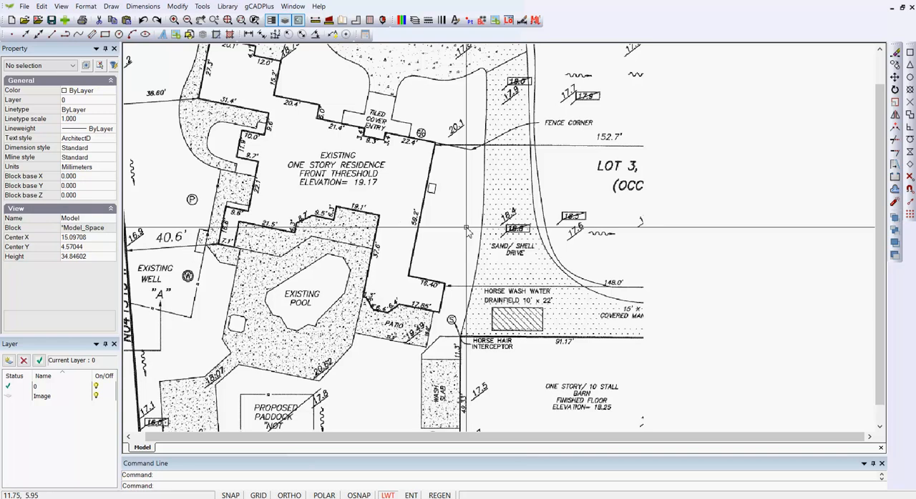
pyautogui.scroll(2, 433, 229)
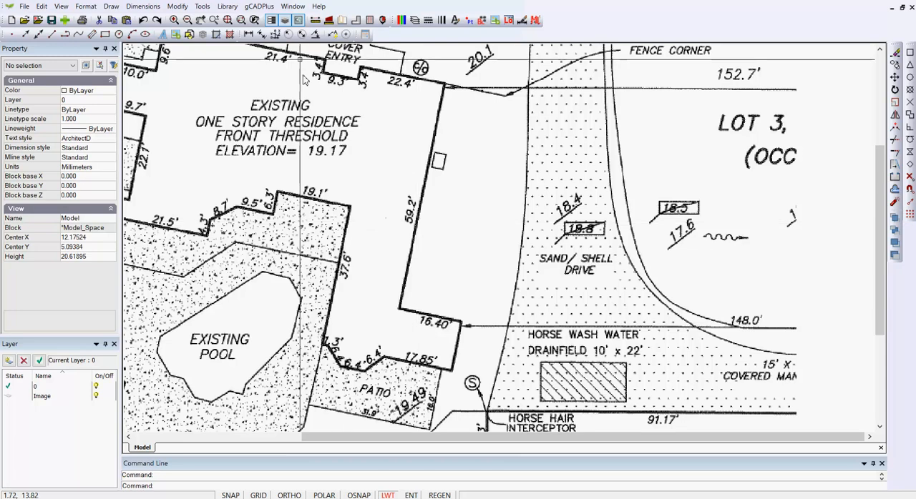
pyautogui.click(316, 21)
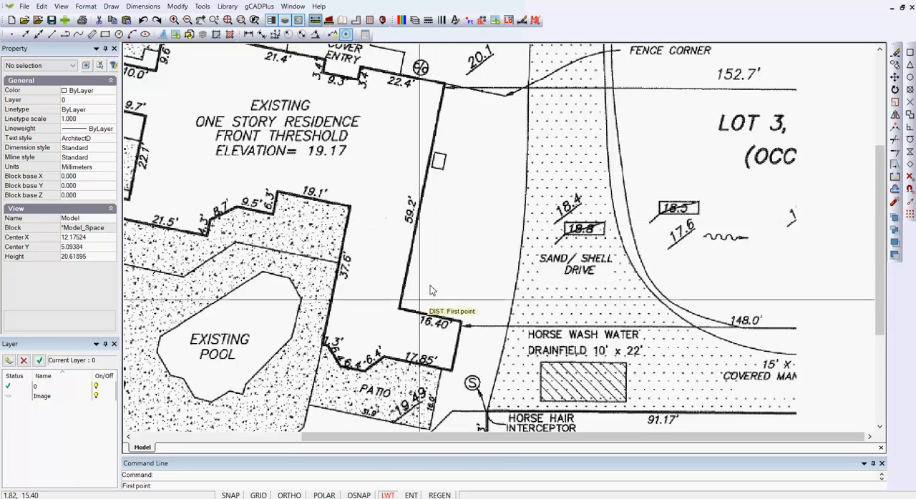
pyautogui.click(399, 310)
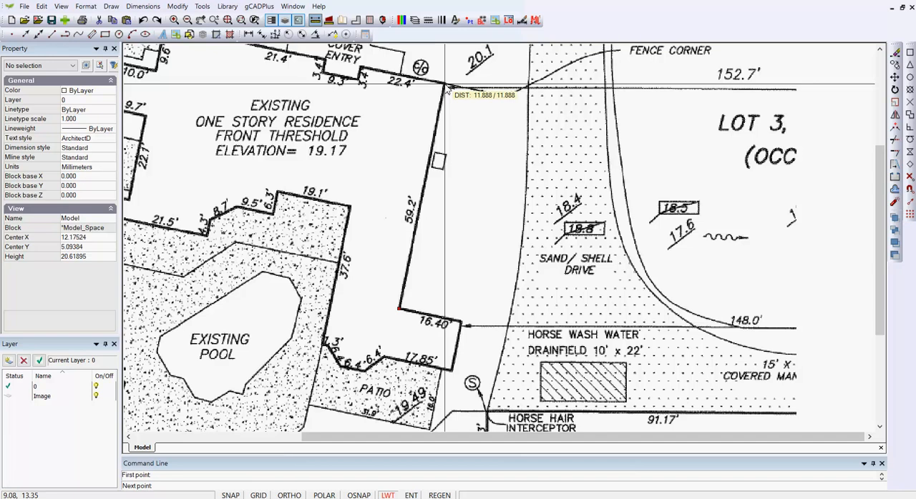
pyautogui.press('Escape')
pyautogui.scroll(-5, 465, 158)
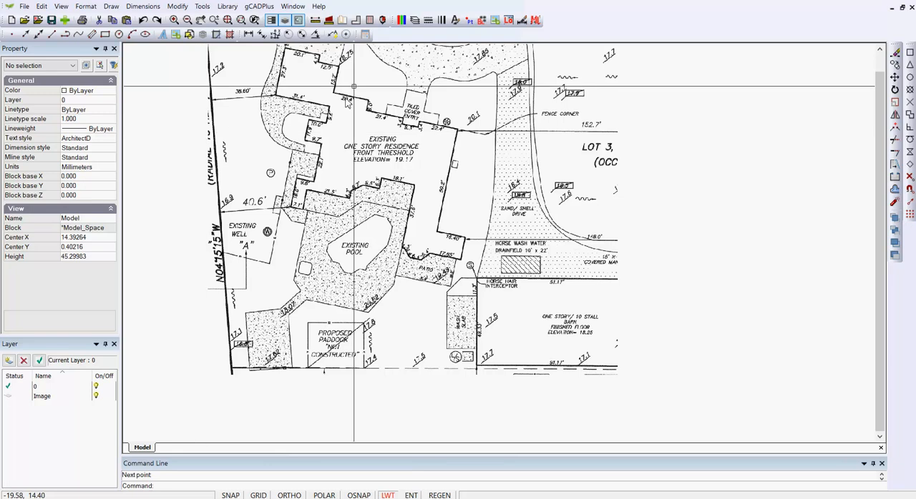
# - Switch to Calculator, divide 59.2 by 11.88 to get the image's scale factor, and minimize the calculator
pyautogui.hotkey('alt', 'Tab')
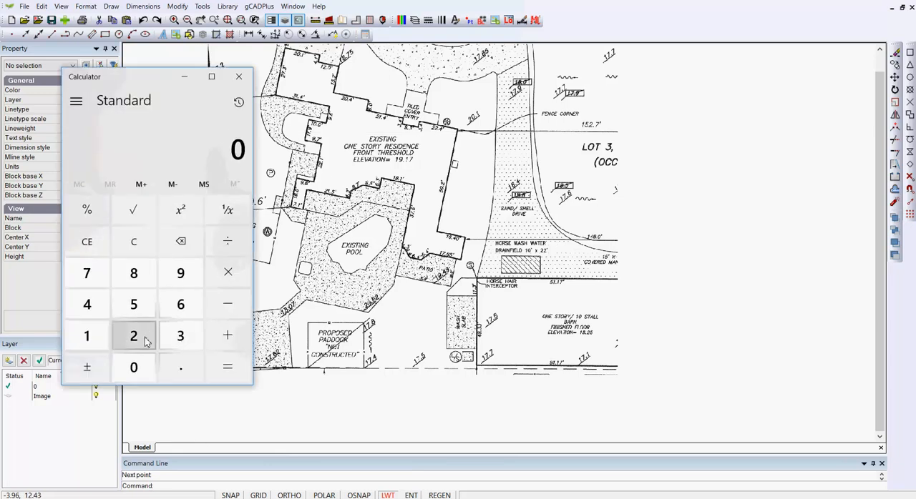
pyautogui.click(133, 304)
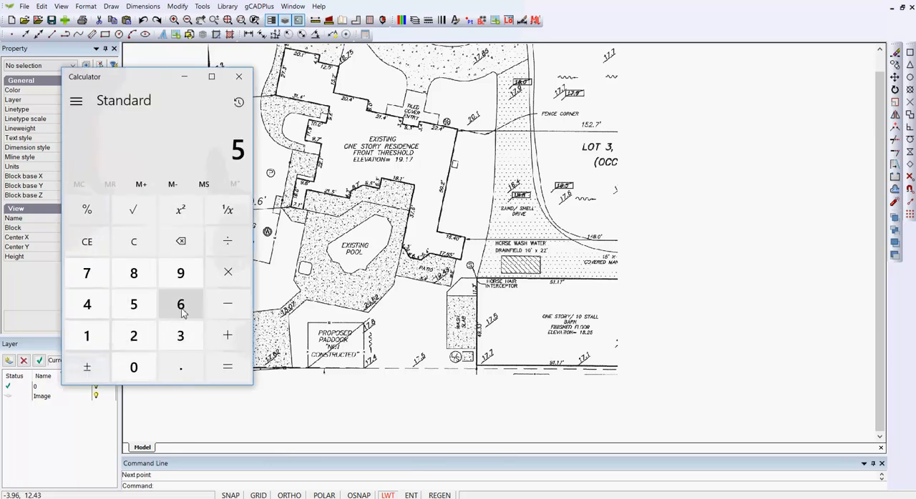
pyautogui.click(181, 273)
pyautogui.click(182, 367)
pyautogui.click(141, 341)
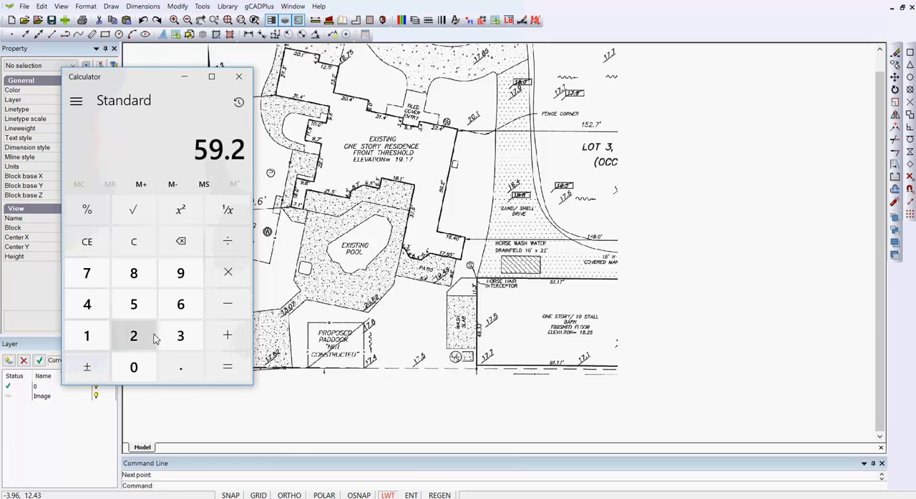
pyautogui.click(227, 249)
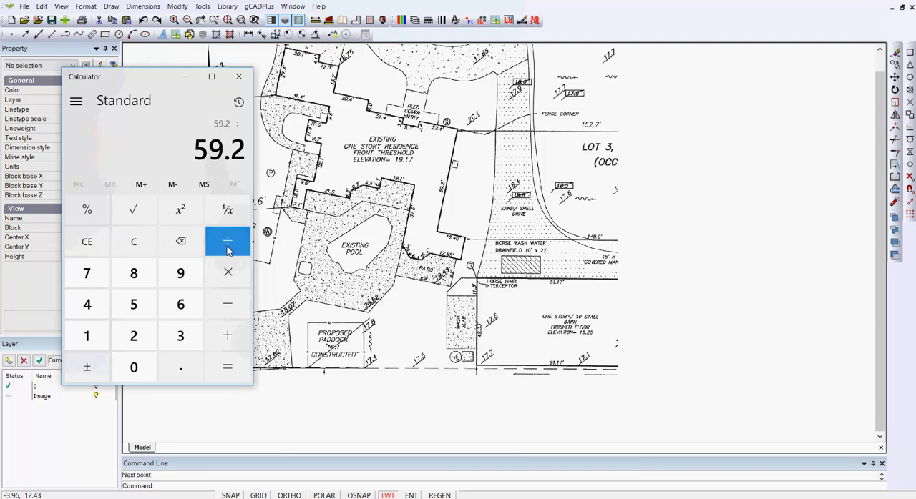
pyautogui.doubleClick(84, 342)
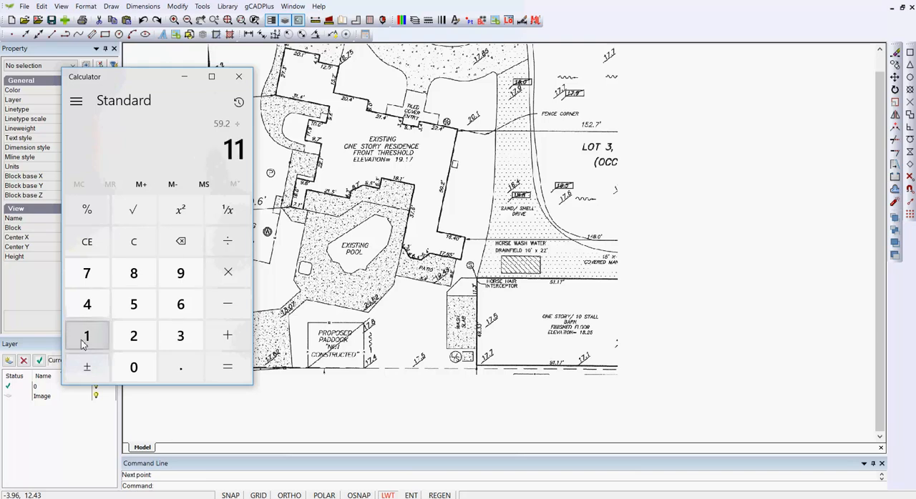
pyautogui.click(169, 368)
pyautogui.click(136, 274)
pyautogui.click(136, 275)
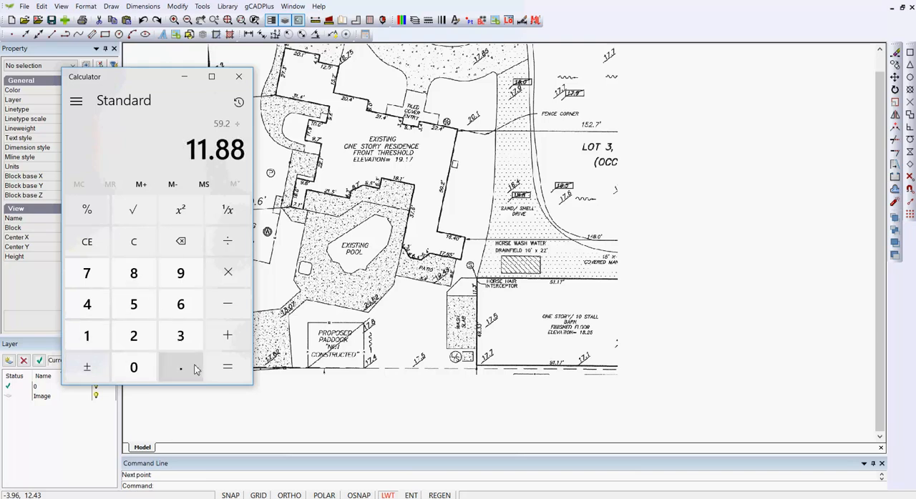
pyautogui.click(234, 373)
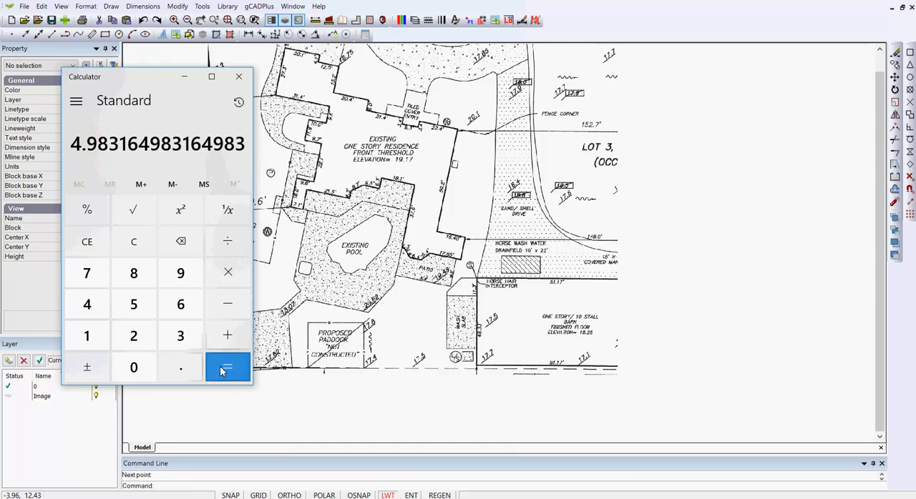
pyautogui.click(184, 76)
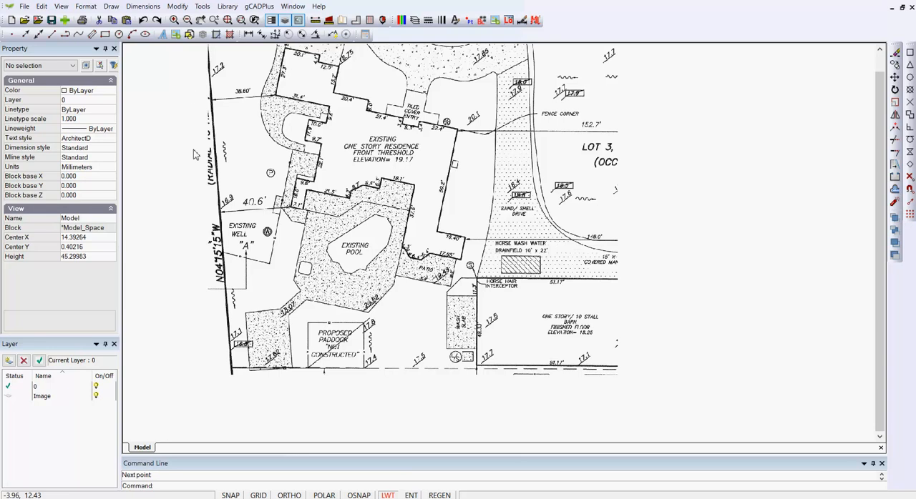
# - Scale the survey image by a factor of 4.992, using its lower-left corner as the base point
pyautogui.scroll(-5, 377, 293)
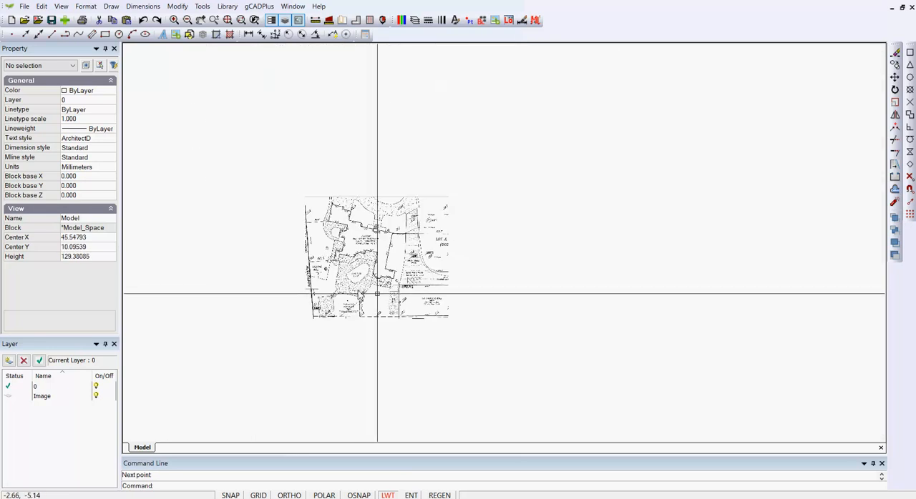
pyautogui.moveTo(472, 319); pyautogui.dragTo(414, 279)
pyautogui.rightClick(398, 258)
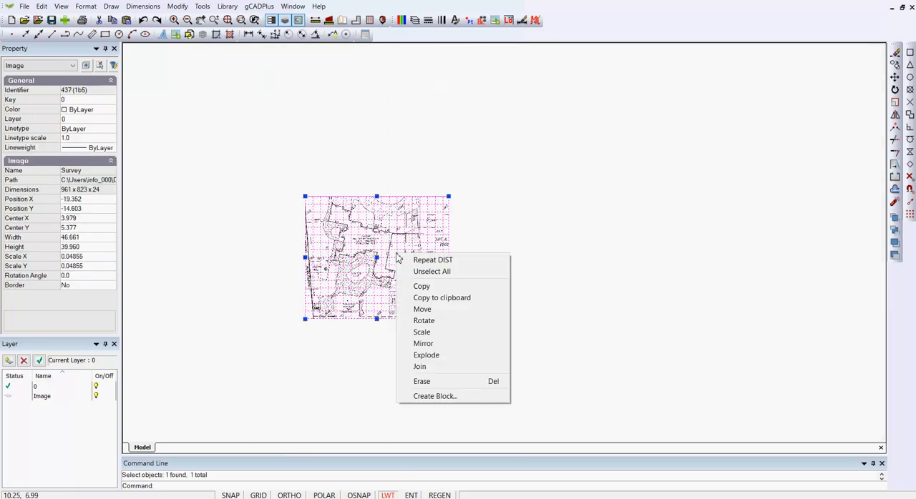
pyautogui.click(420, 334)
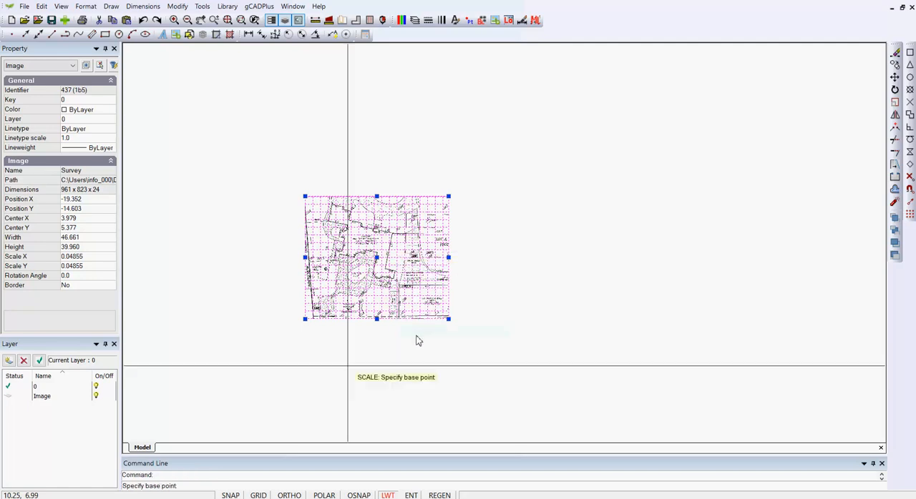
pyautogui.click(305, 320)
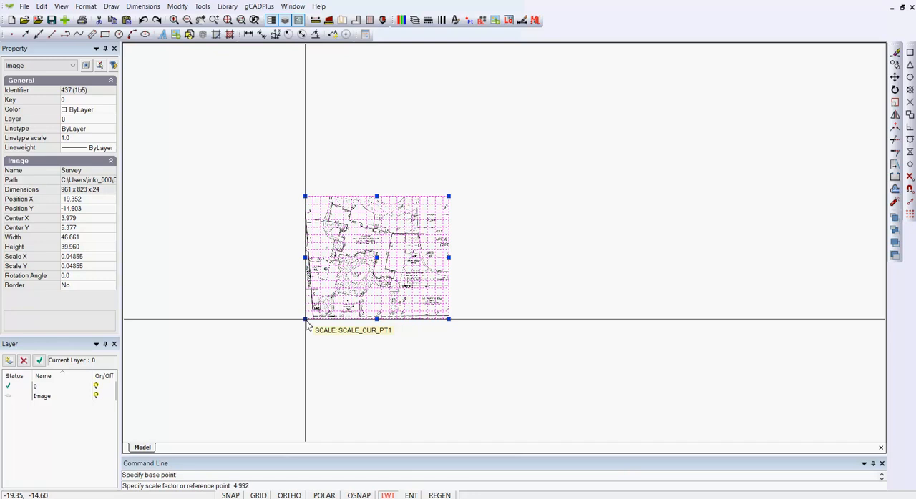
pyautogui.write('4.992')
pyautogui.press('Return')
pyautogui.press('Escape')
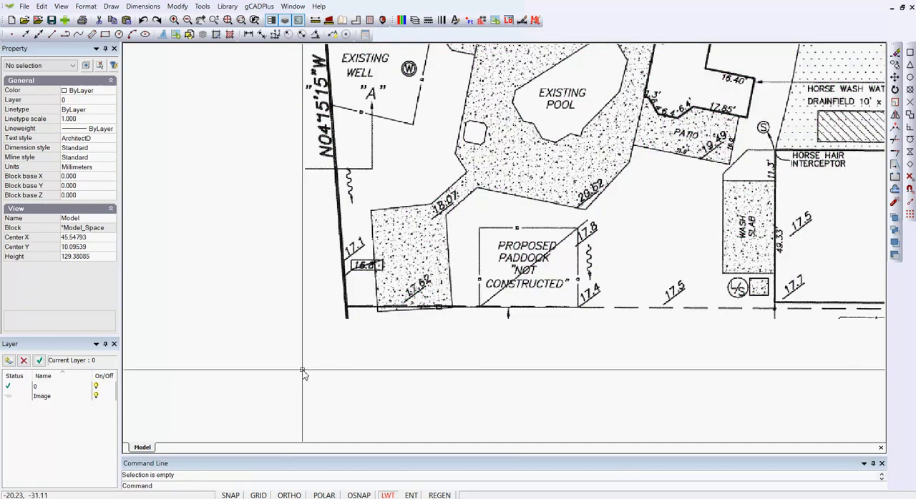
# - Measure the residence's 59.2' wall on the scaled image, from its lower corner to its upper corner
pyautogui.scroll(-3, 302, 365)
pyautogui.scroll(5, 493, 184)
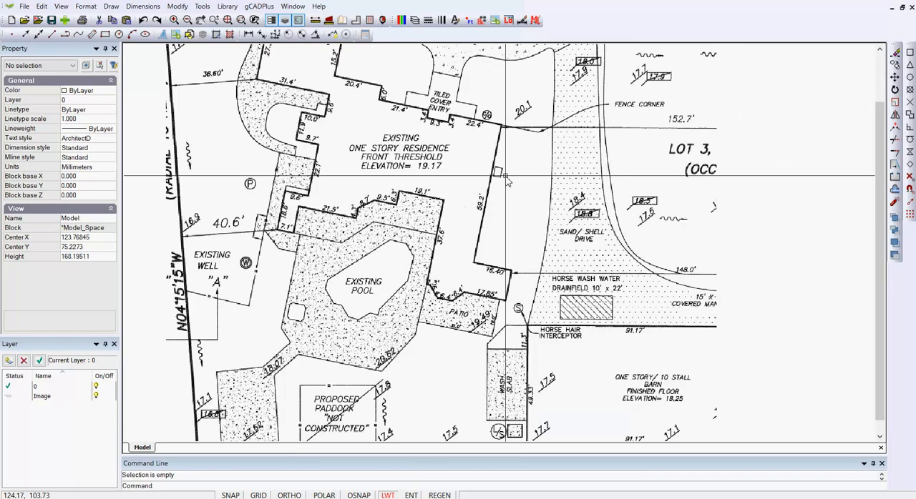
pyautogui.click(333, 35)
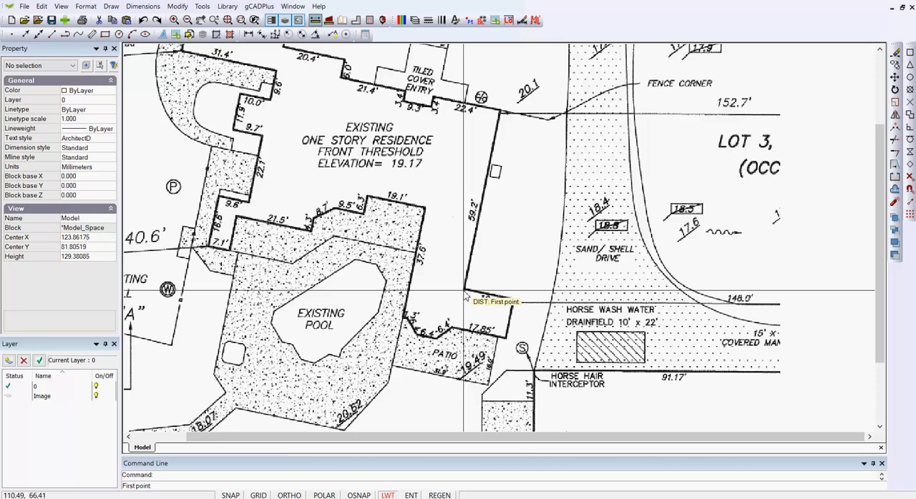
pyautogui.scroll(3, 464, 291)
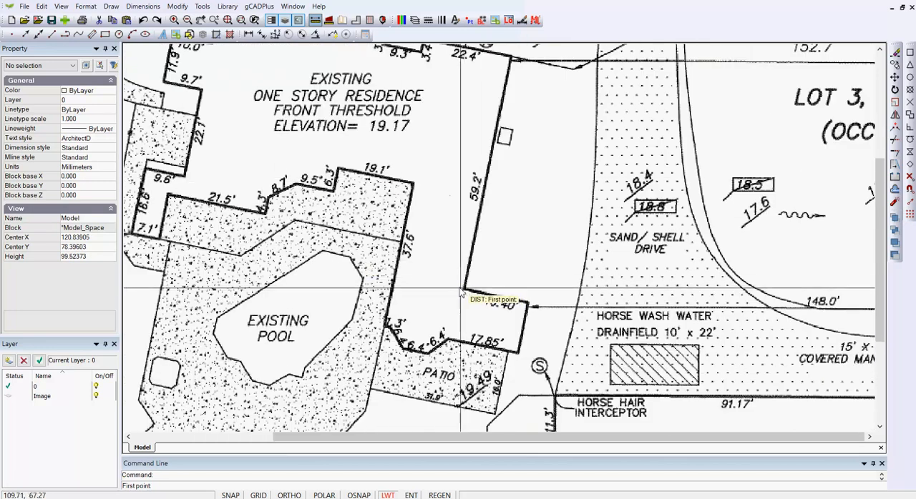
pyautogui.click(464, 289)
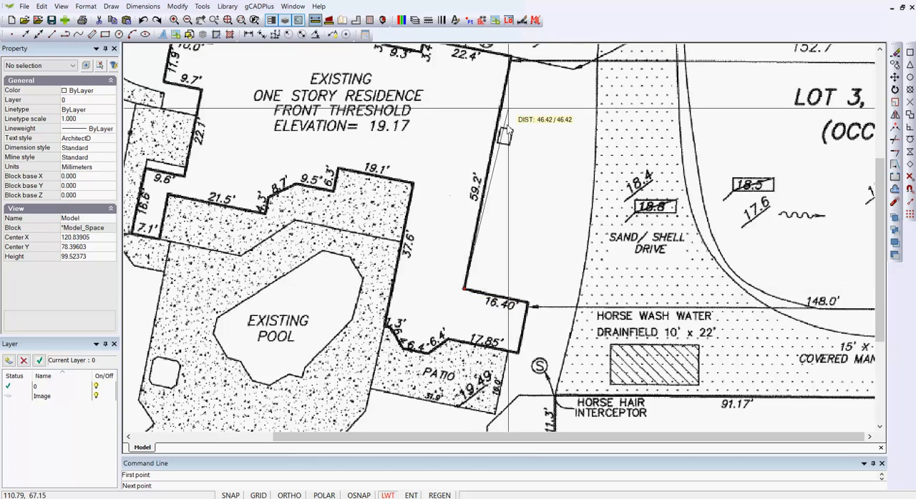
pyautogui.click(513, 63)
# - Turn off the save-drawing warning and dismiss the reminder
pyautogui.scroll(-3, 512, 64)
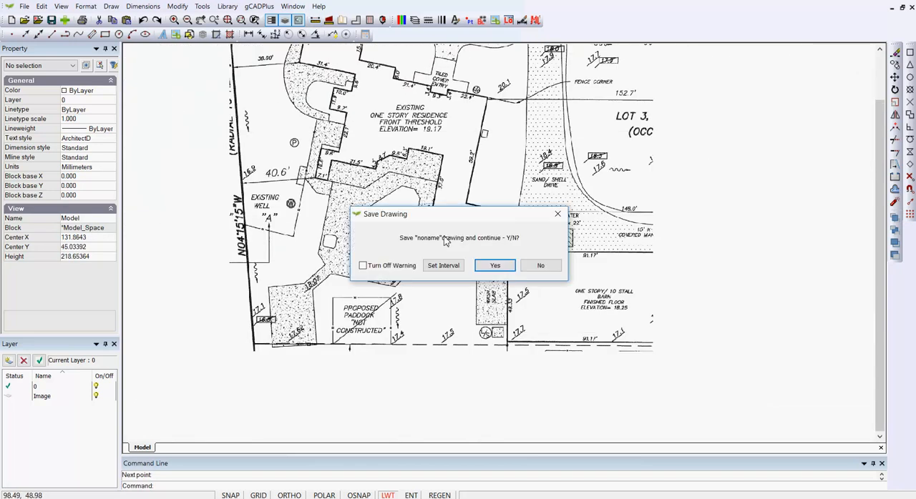
pyautogui.click(362, 266)
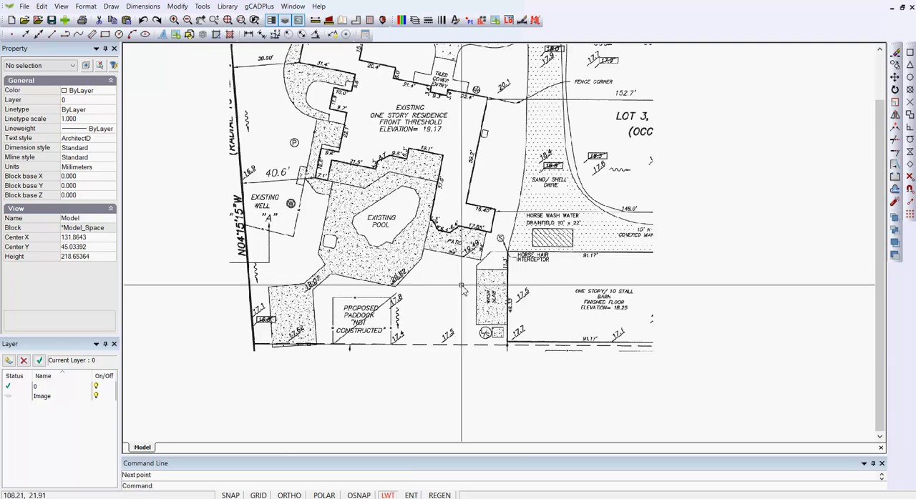
pyautogui.scroll(-2, 462, 287)
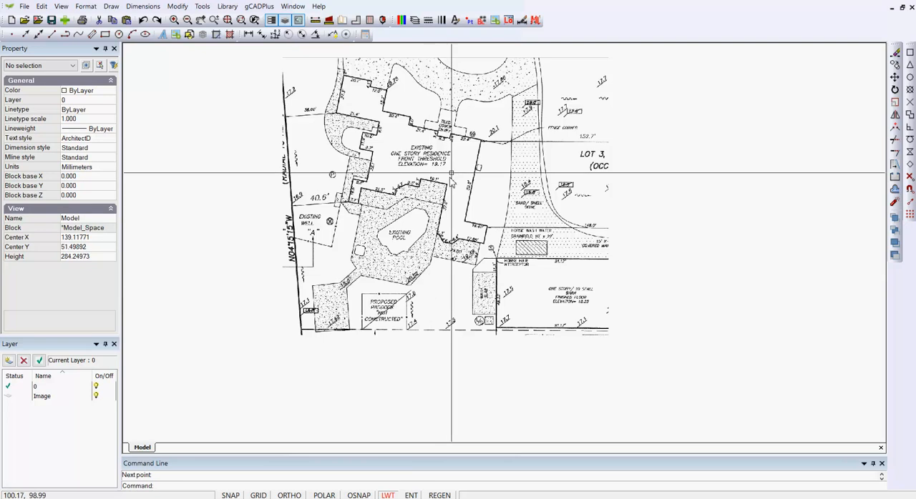
# - Set the current drawing colour to Red
pyautogui.scroll(2, 451, 165)
pyautogui.moveTo(400, 136); pyautogui.dragTo(402, 172, button='middle')
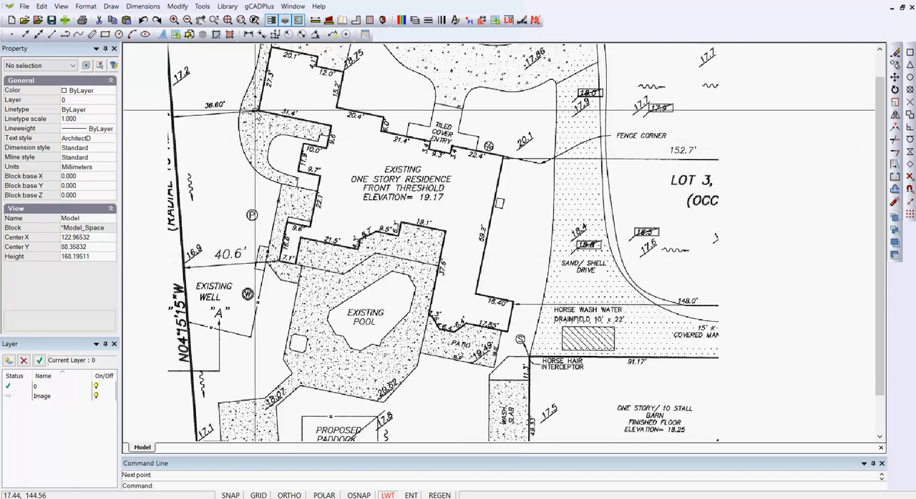
pyautogui.scroll(1, 255, 110)
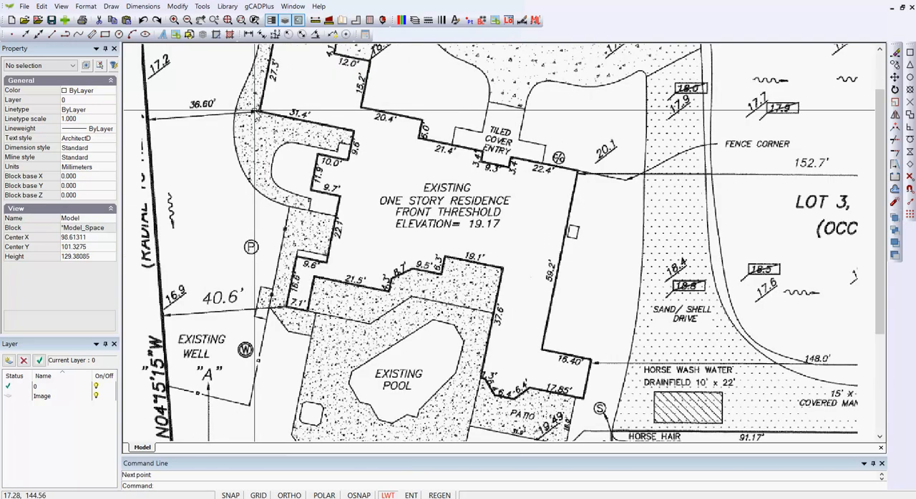
pyautogui.click(89, 91)
pyautogui.click(111, 90)
pyautogui.click(82, 119)
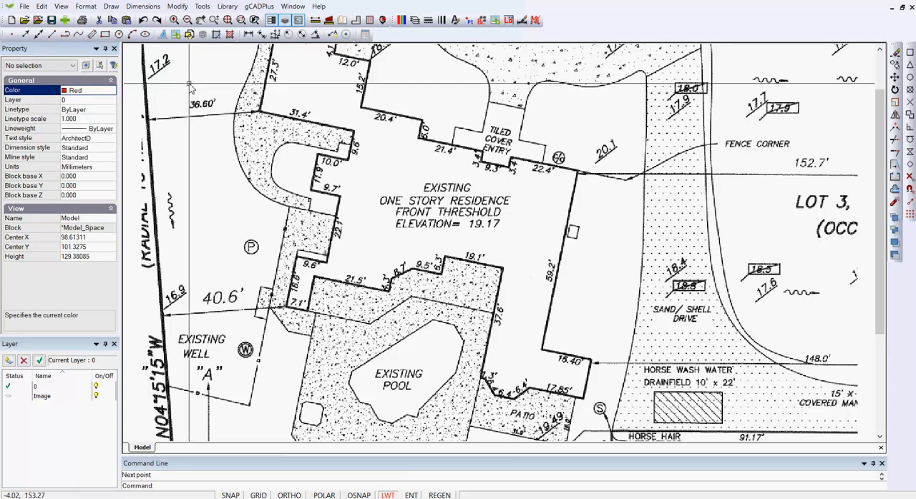
# - Draw a line along the residence wall labelled 31.4', from its left corner to its right corner
pyautogui.click(111, 5)
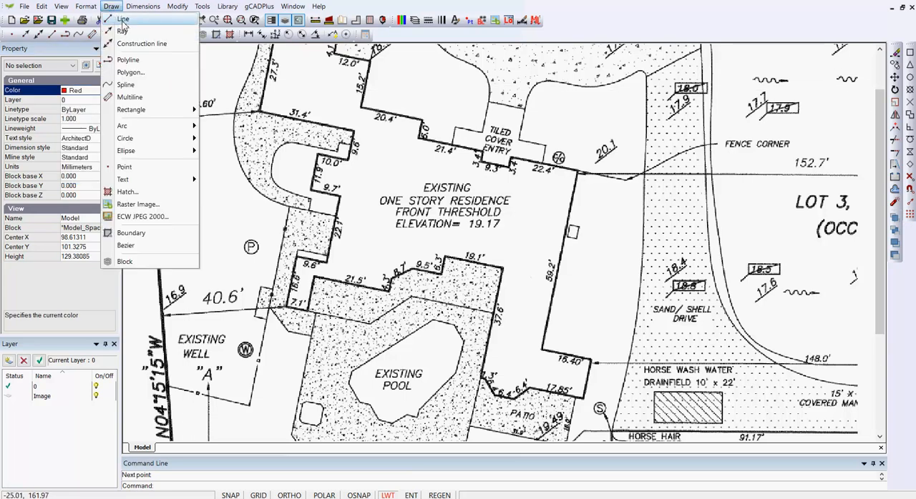
pyautogui.click(132, 19)
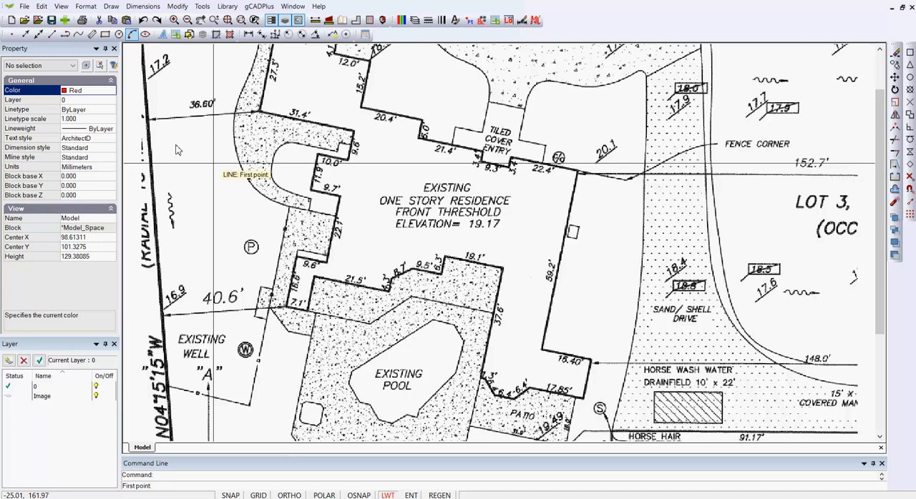
pyautogui.click(261, 113)
pyautogui.scroll(3, 352, 132)
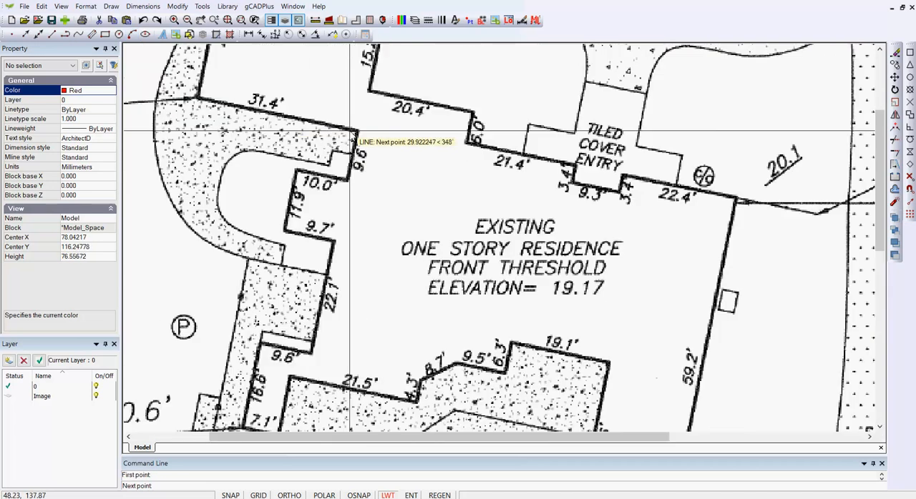
pyautogui.scroll(2, 350, 133)
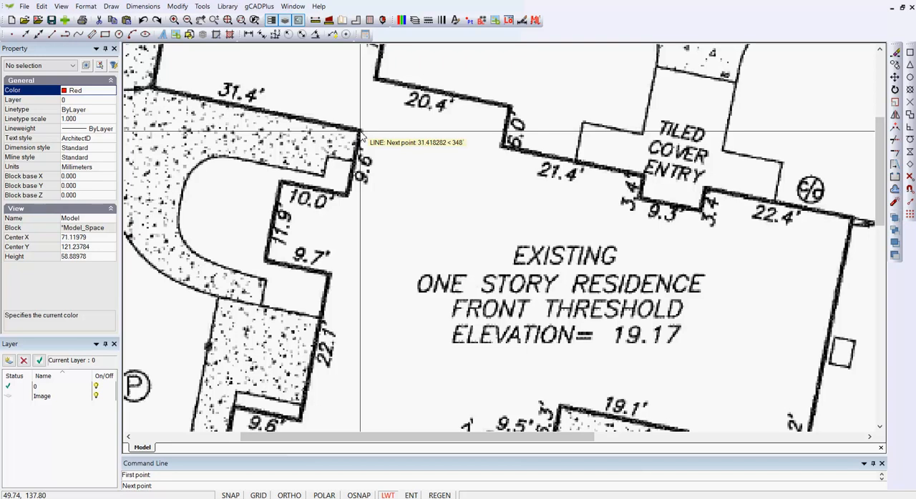
pyautogui.click(359, 132)
pyautogui.rightClick(392, 149)
pyautogui.click(414, 152)
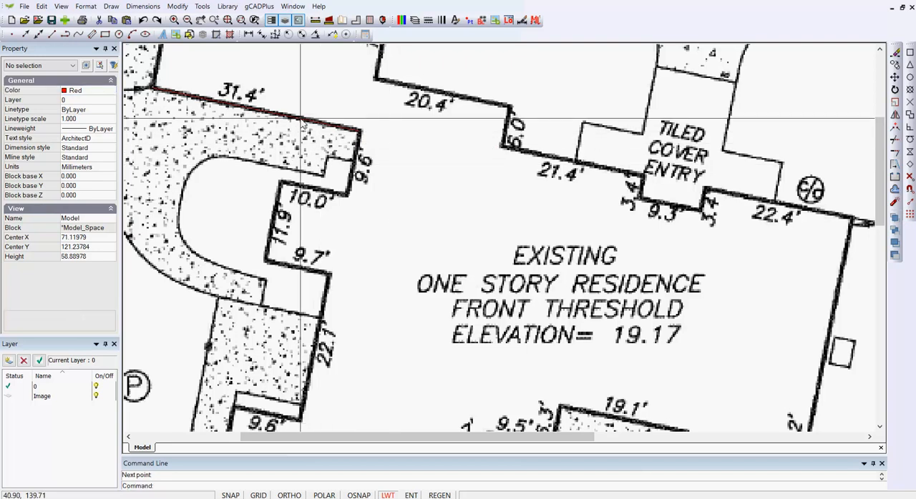
pyautogui.click(300, 118)
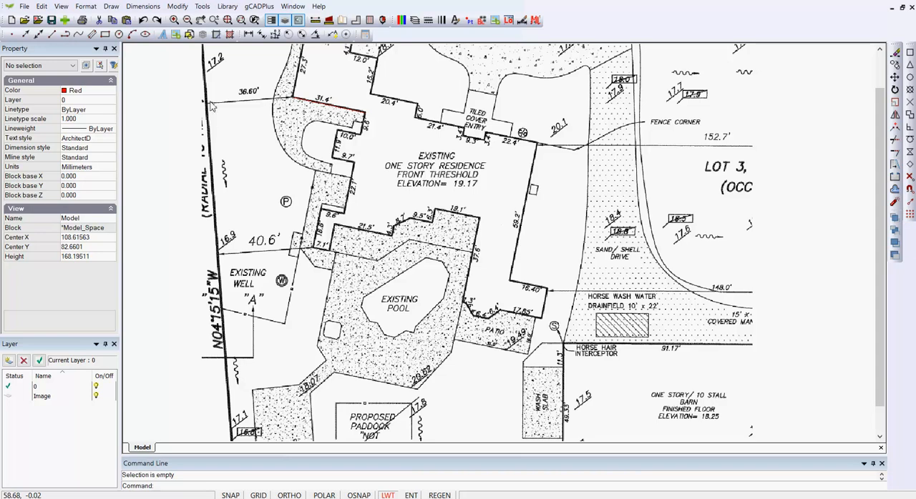
# - Draw a line along the residence wall labelled 59.2', from its lower corner to its upper corner
pyautogui.click(113, 7)
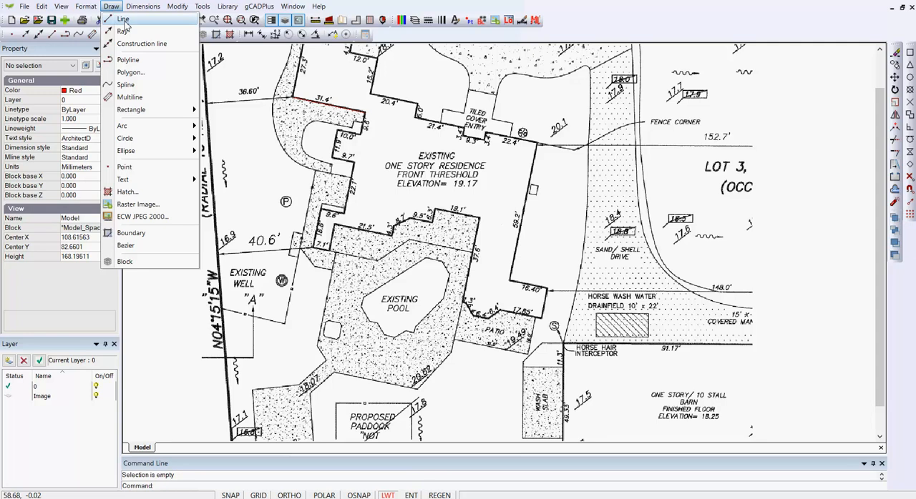
pyautogui.click(123, 19)
pyautogui.scroll(2, 521, 266)
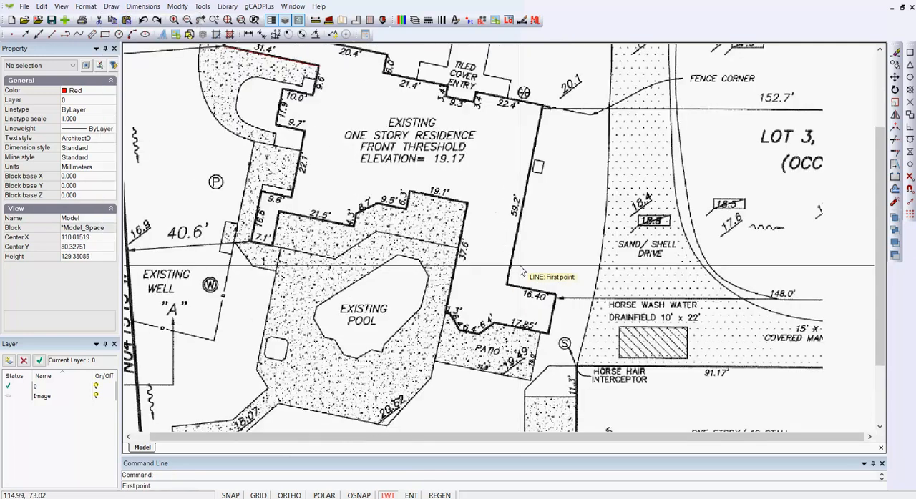
pyautogui.scroll(1, 520, 266)
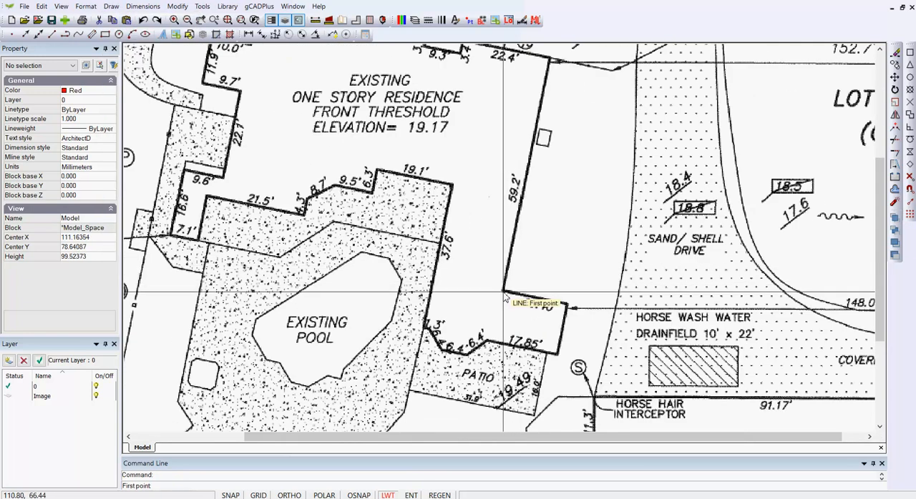
pyautogui.click(504, 292)
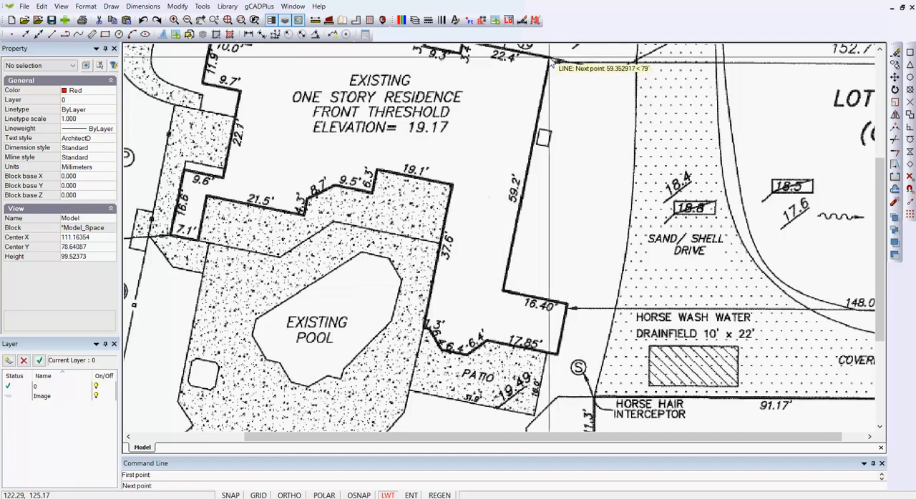
pyautogui.rightClick(574, 92)
pyautogui.click(583, 96)
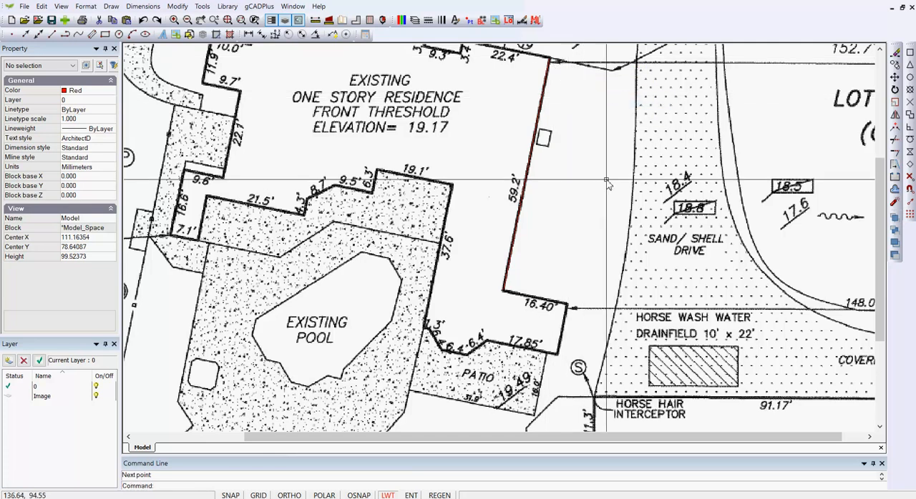
# - Check the angle of the 59.2' wall line, switch to Calculator and subtract 78.69 from 90 to get the rotation angle
pyautogui.click(526, 176)
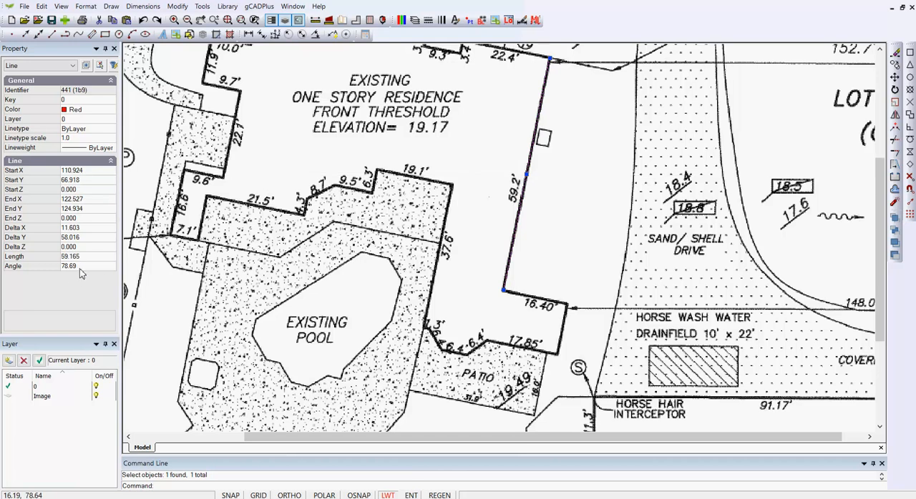
pyautogui.click(621, 492)
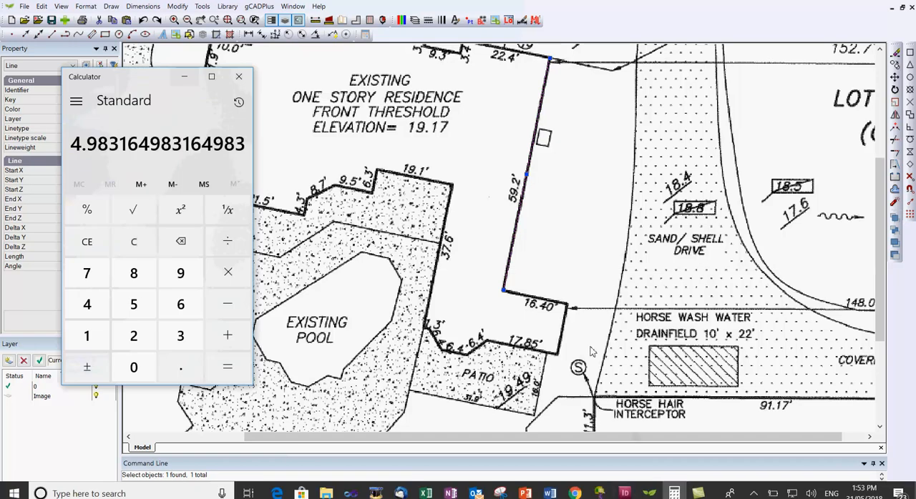
pyautogui.click(131, 244)
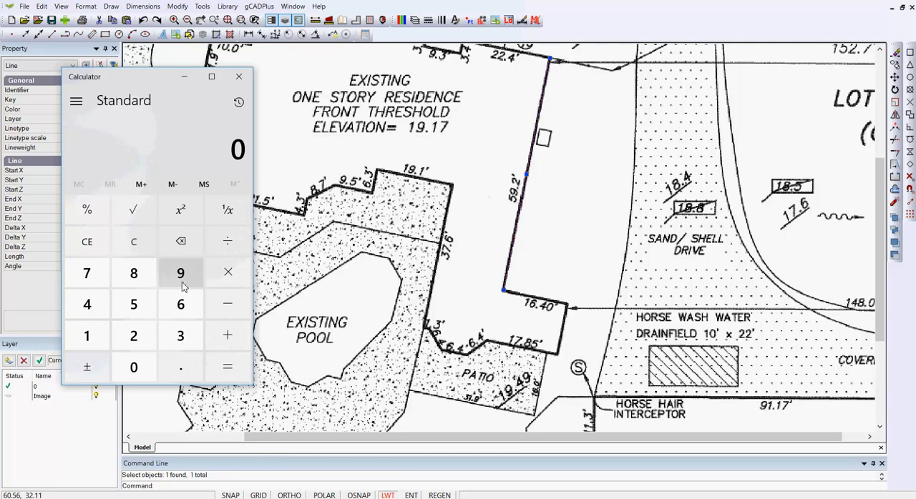
pyautogui.click(140, 365)
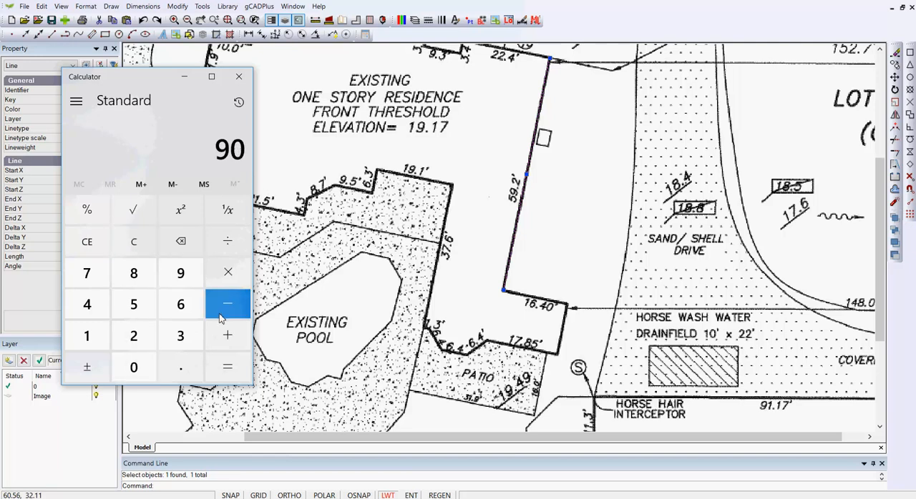
pyautogui.click(86, 276)
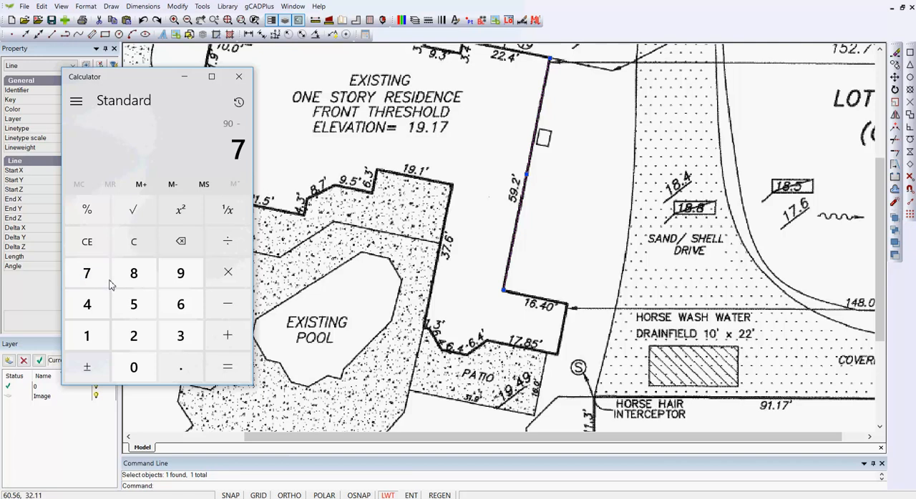
pyautogui.click(134, 278)
pyautogui.click(180, 363)
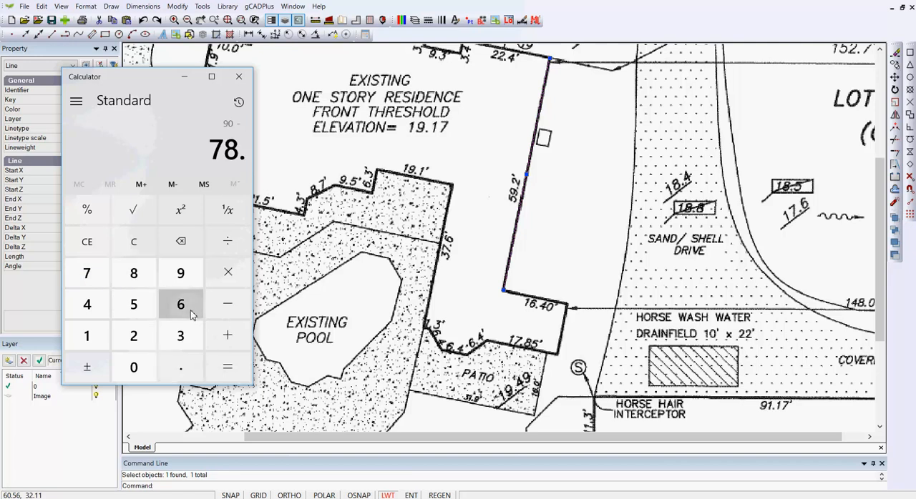
pyautogui.click(183, 302)
pyautogui.click(187, 280)
pyautogui.click(225, 367)
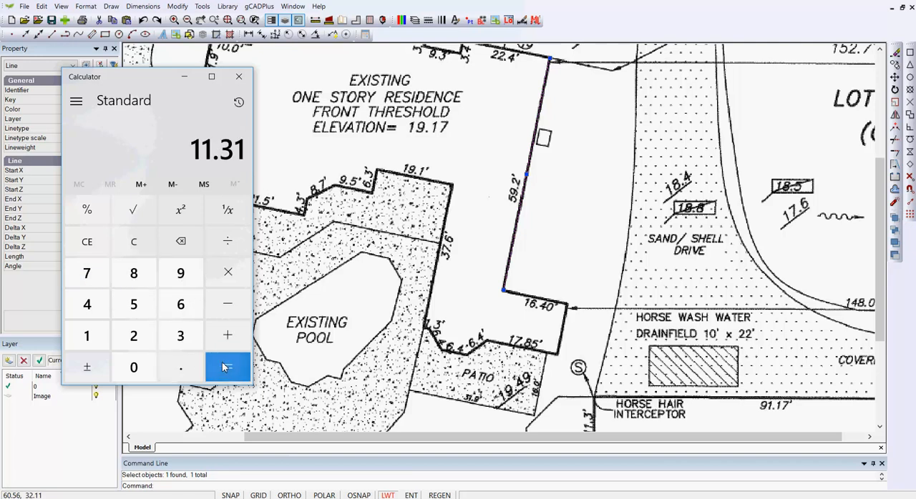
# - Rotate the survey image by 11.69 degrees about its lower-left corner
pyautogui.click(458, 159)
pyautogui.press('Escape')
pyautogui.scroll(-4, 464, 169)
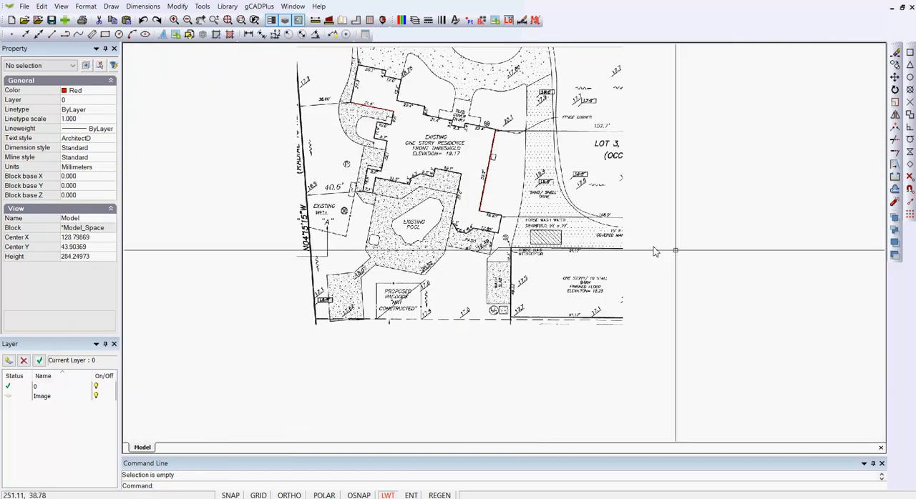
pyautogui.click(613, 184)
pyautogui.rightClick(654, 192)
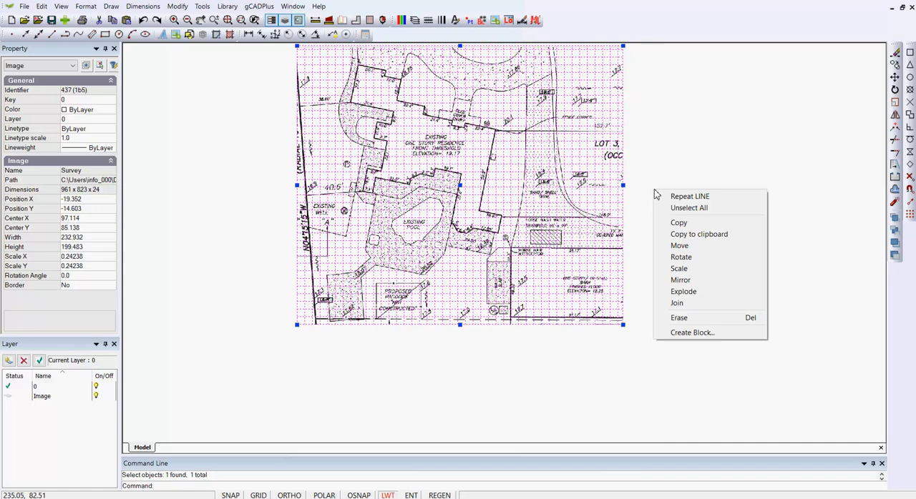
pyautogui.click(683, 256)
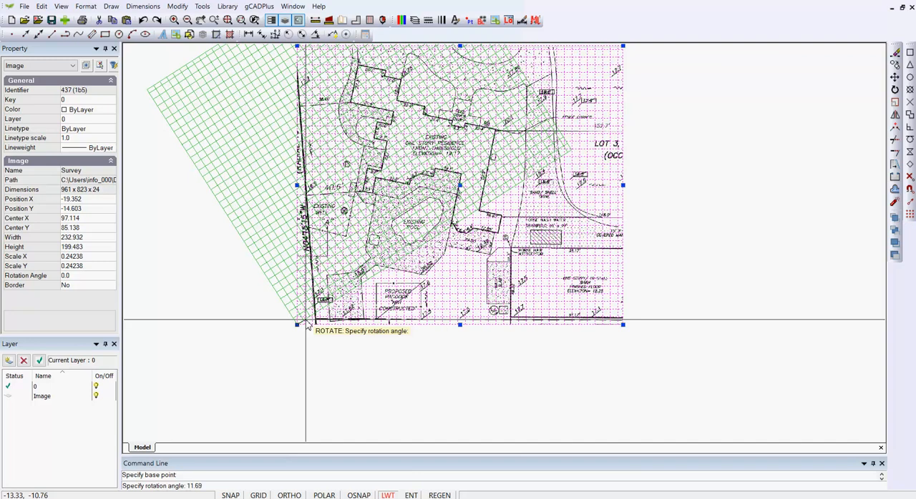
pyautogui.write('11.69')
pyautogui.press('Return')
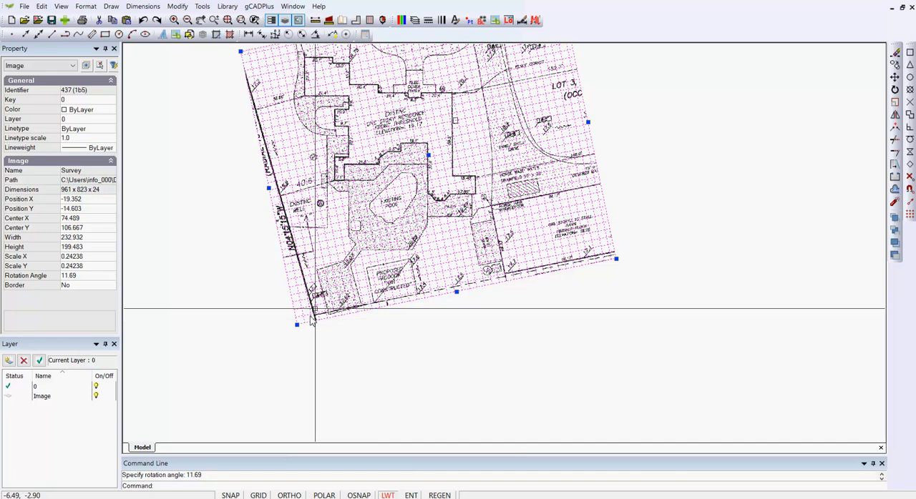
pyautogui.press('Escape')
# - Delete the two red reference lines left over from measuring the 31.4' and 59.2' walls
pyautogui.scroll(5, 401, 159)
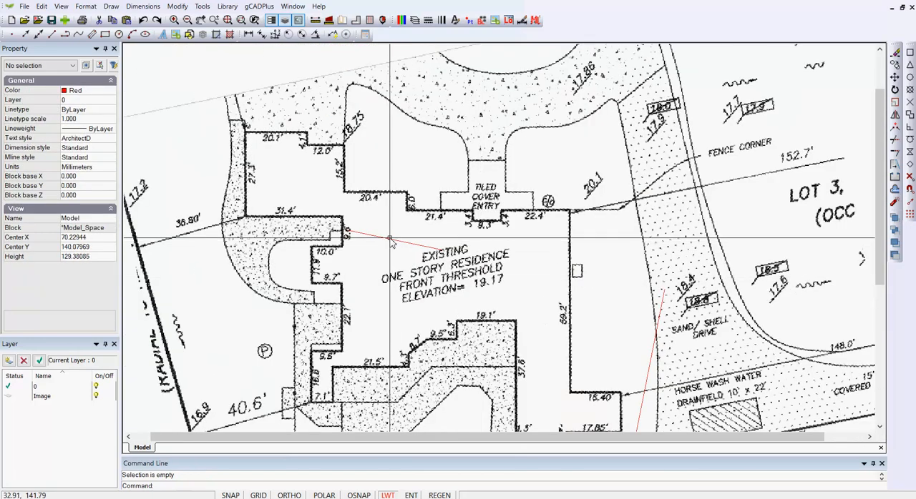
pyautogui.click(390, 241)
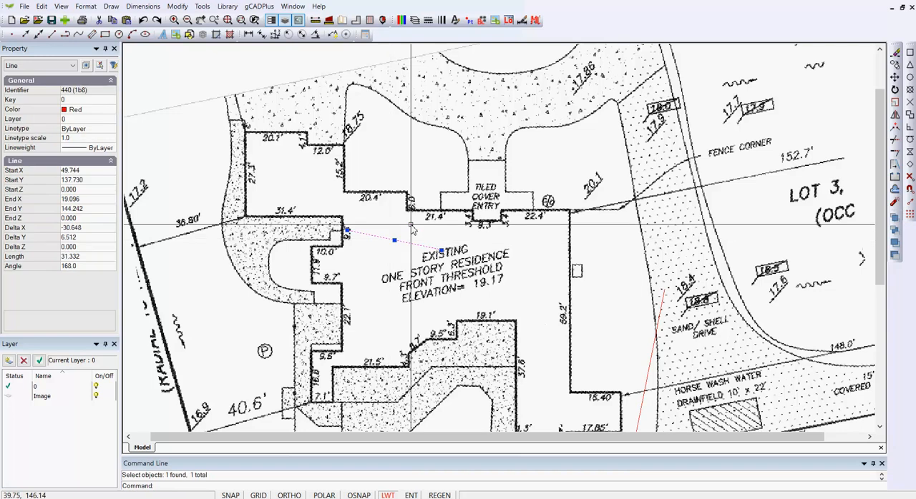
pyautogui.press('Delete')
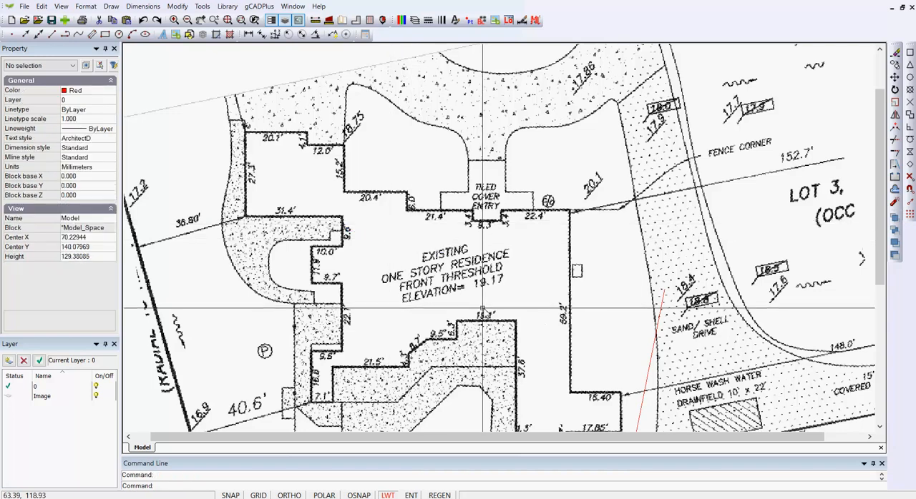
pyautogui.scroll(-1, 504, 287)
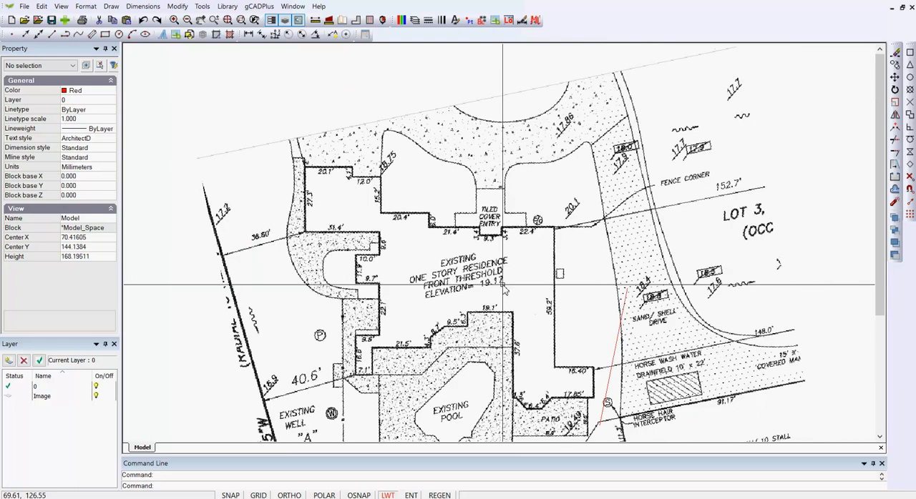
pyautogui.click(613, 357)
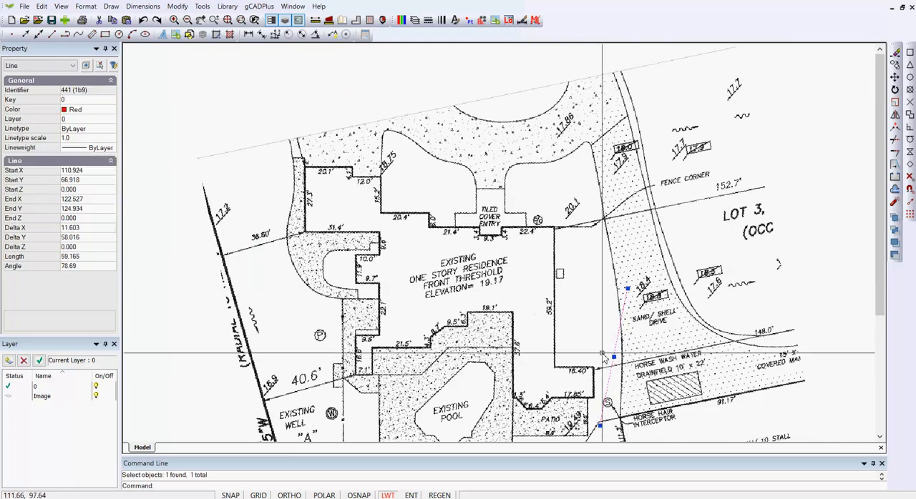
pyautogui.press('Delete')
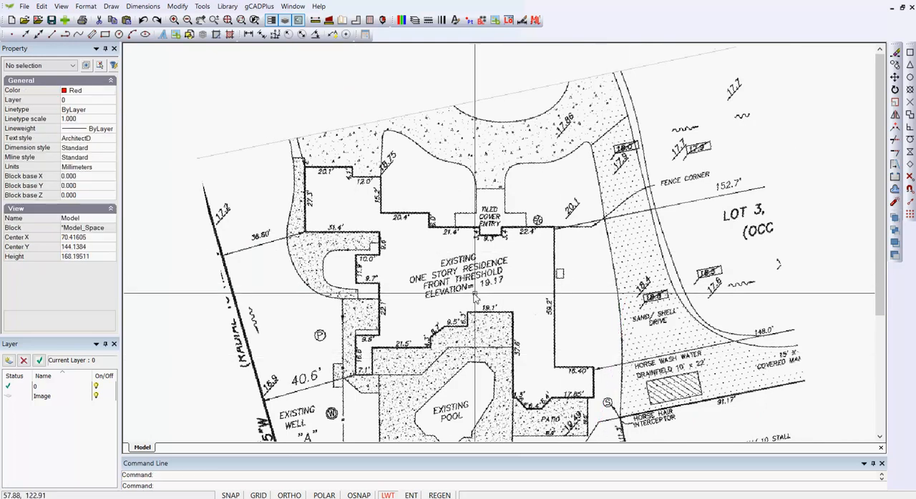
# - Turn on polar tracking and float the Draw toolbar over the upper part of the drawing area
pyautogui.scroll(1, 464, 252)
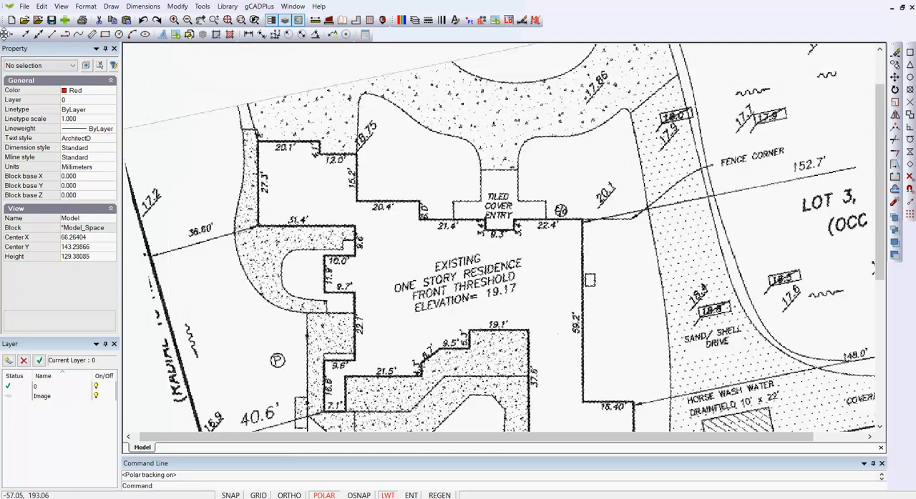
pyautogui.moveTo(5, 33)
pyautogui.mouseDown()
pyautogui.moveTo(143, 72)
pyautogui.moveTo(252, 78)
pyautogui.mouseUp()
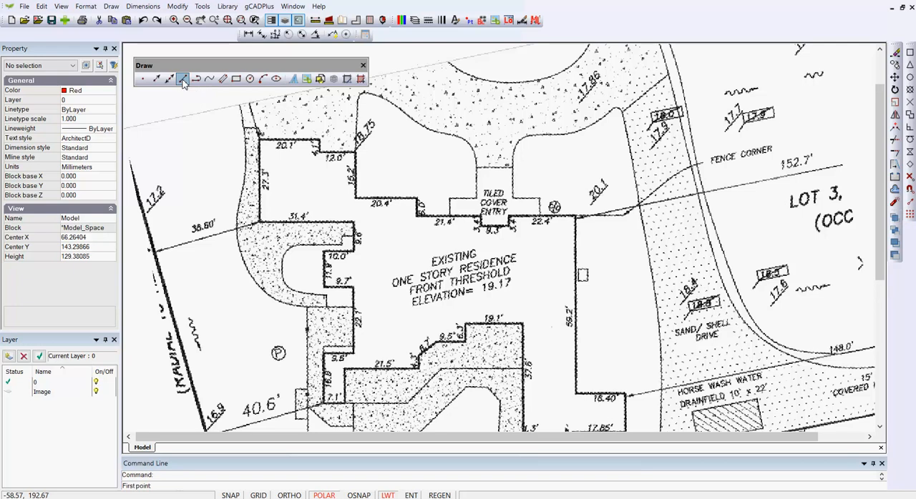
# - Draw a 20.1 long line along the wall labelled 20.1', continuing straight down along the 4.1' wall and past its lower corner
pyautogui.scroll(4, 293, 136)
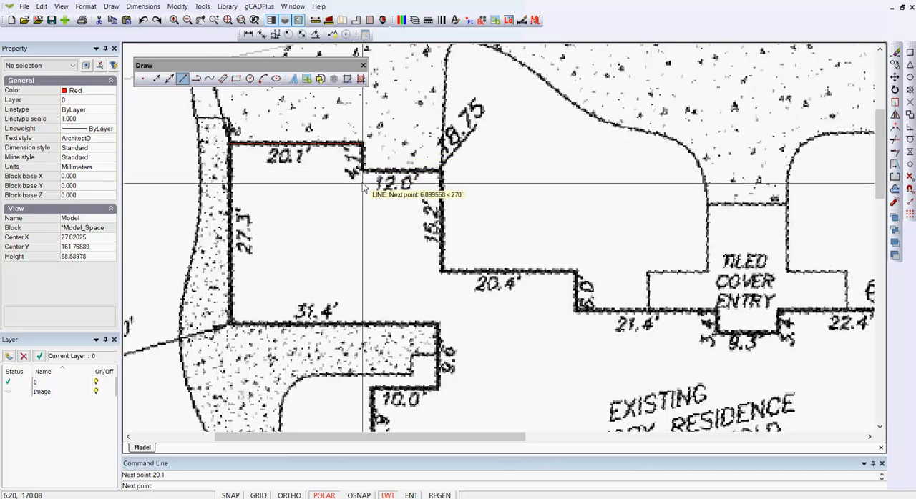
pyautogui.scroll(-3, 364, 177)
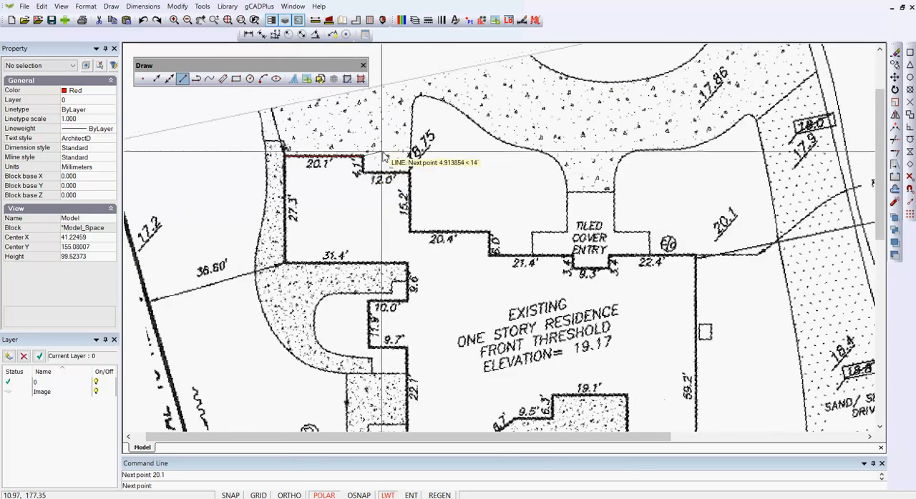
pyautogui.scroll(6, 364, 173)
pyautogui.scroll(-4, 363, 171)
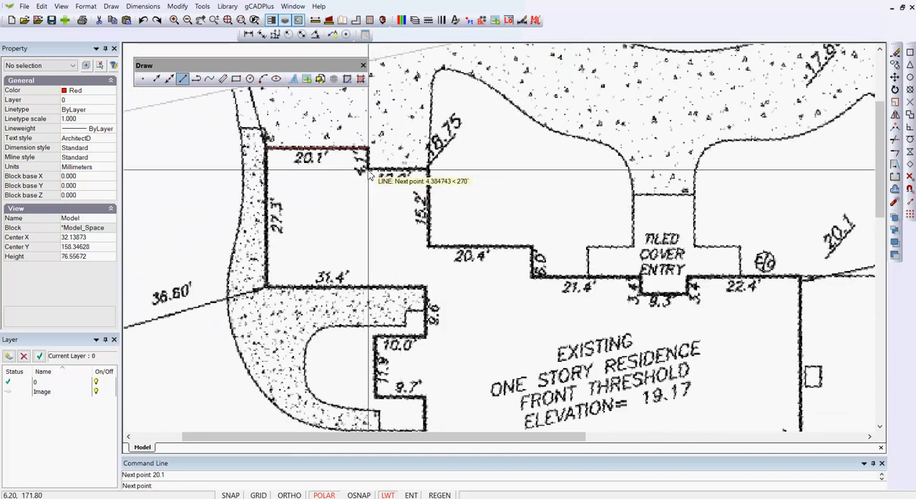
pyautogui.scroll(3, 368, 173)
pyautogui.scroll(-5, 364, 167)
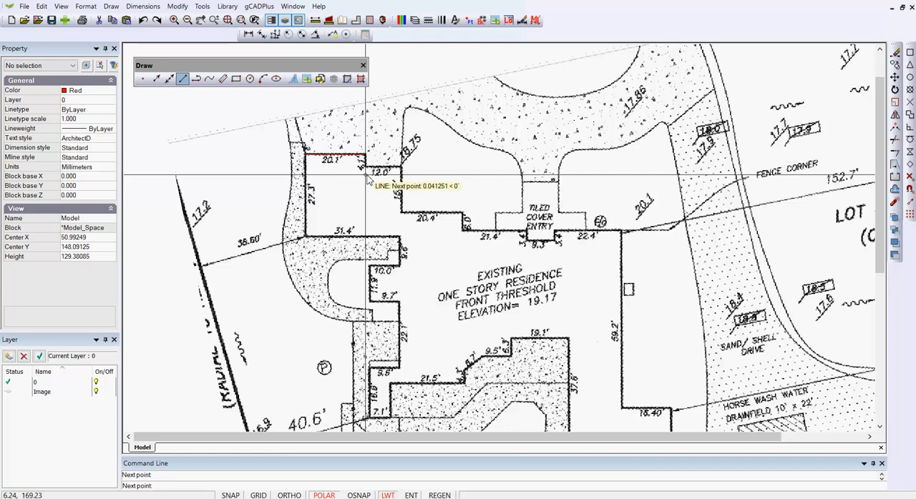
pyautogui.rightClick(367, 177)
pyautogui.click(389, 180)
# - Draw connected lines 12.0 and 15.2 long along the walls labelled 12.0' and 15.2', snapping the start to the 4.1' wall line
pyautogui.scroll(4, 378, 179)
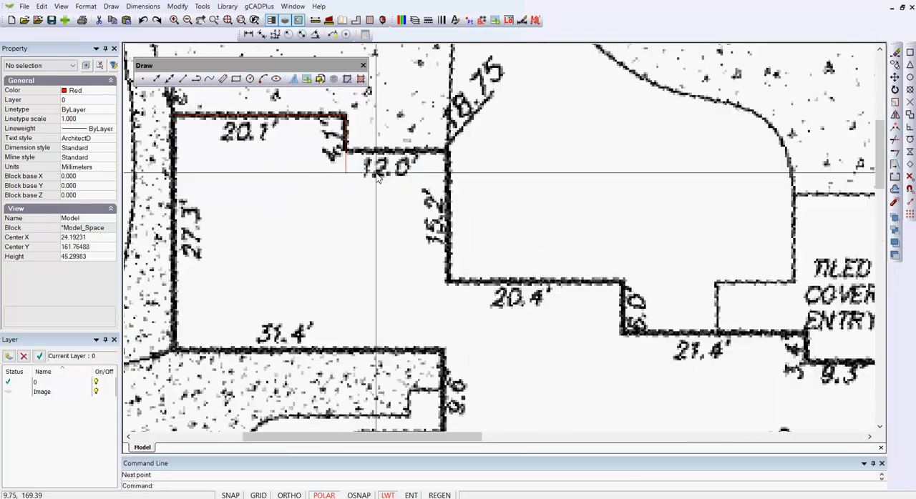
pyautogui.rightClick(373, 198)
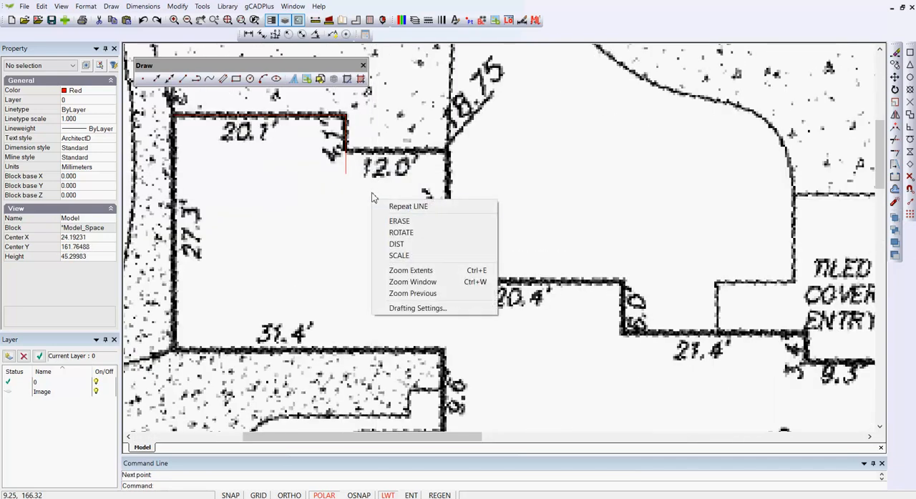
pyautogui.click(404, 206)
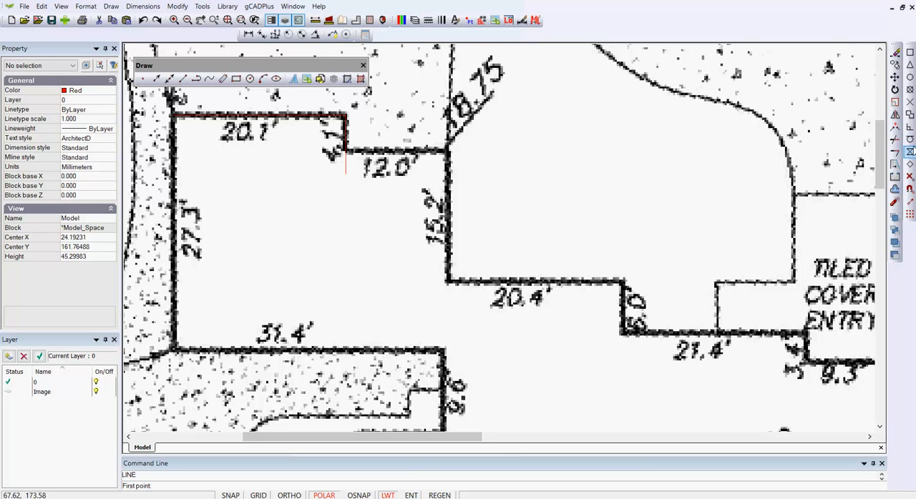
pyautogui.click(910, 151)
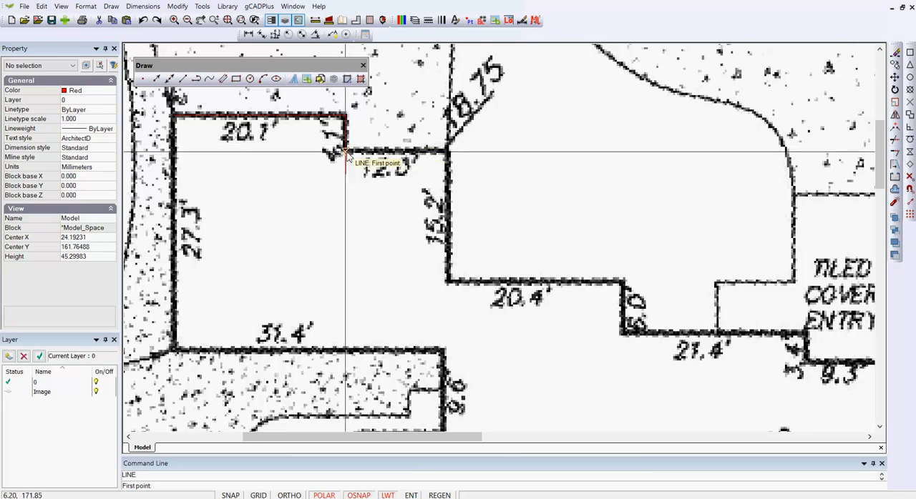
pyautogui.click(347, 151)
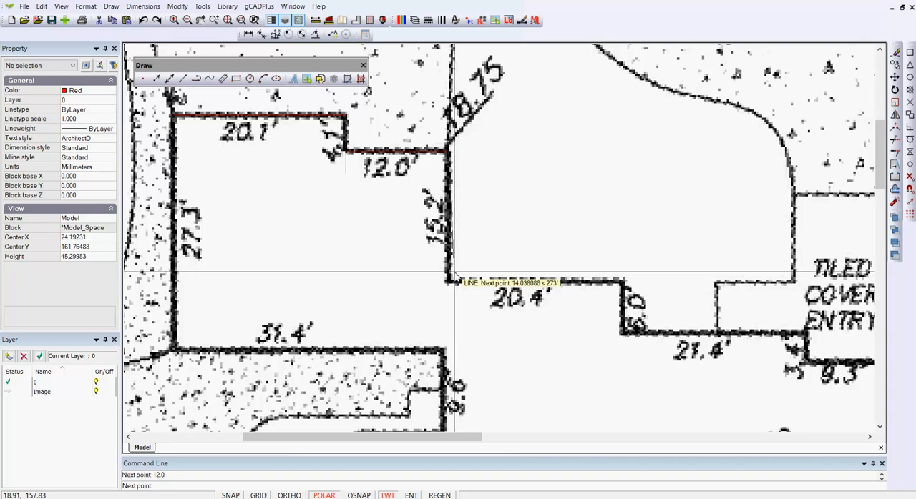
pyautogui.scroll(-1, 449, 281)
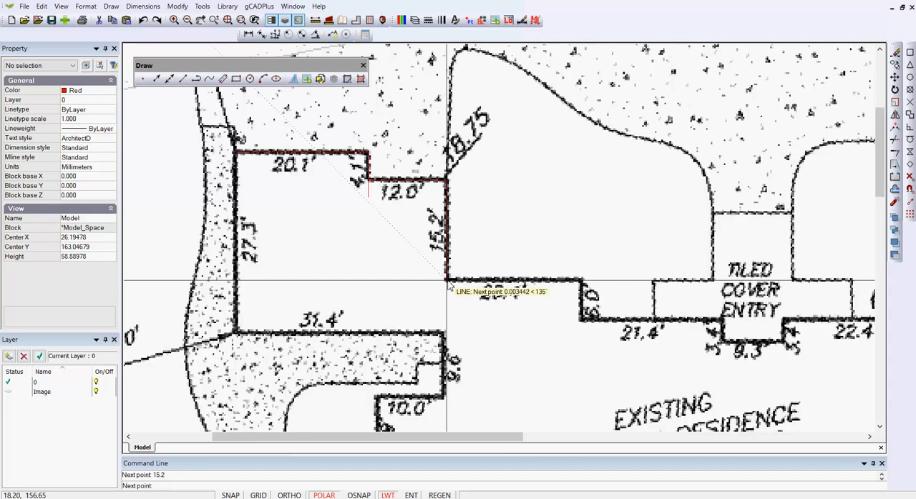
pyautogui.rightClick(448, 286)
pyautogui.click(466, 288)
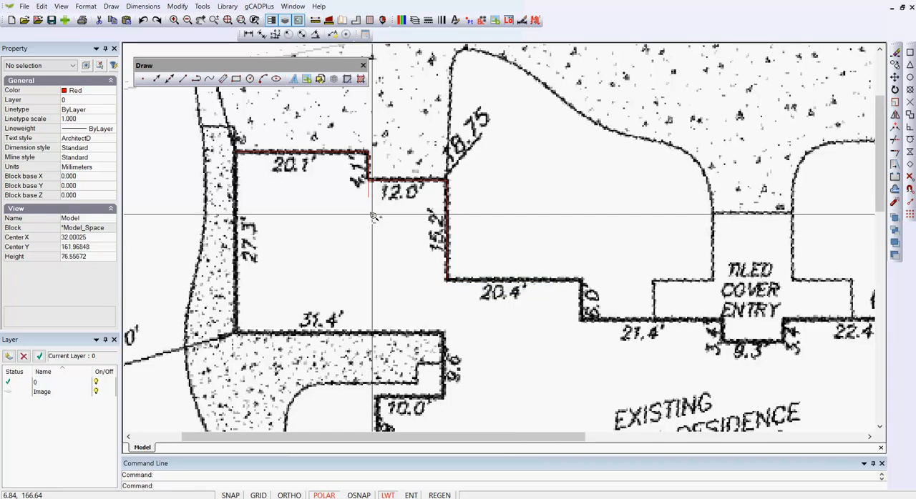
# - Trim the part of the 4.1' wall line that extends below the 12.0' wall line
pyautogui.scroll(-1, 374, 214)
pyautogui.scroll(5, 374, 215)
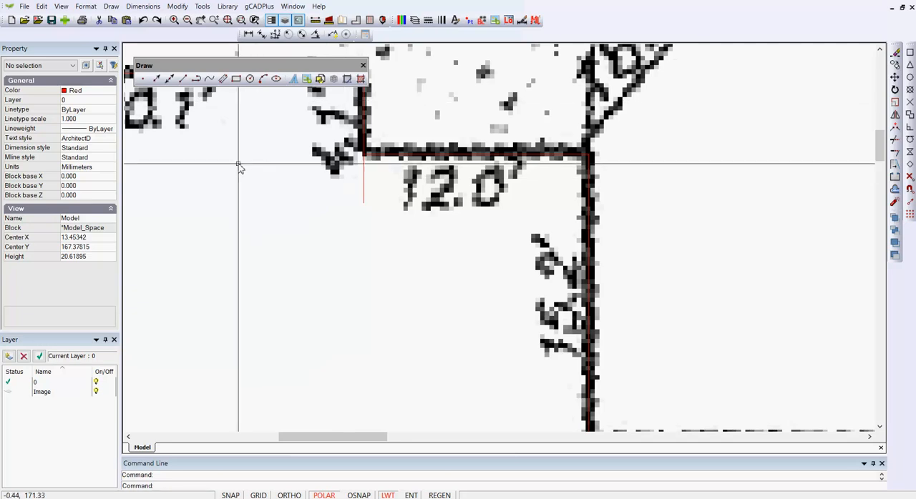
pyautogui.click(177, 7)
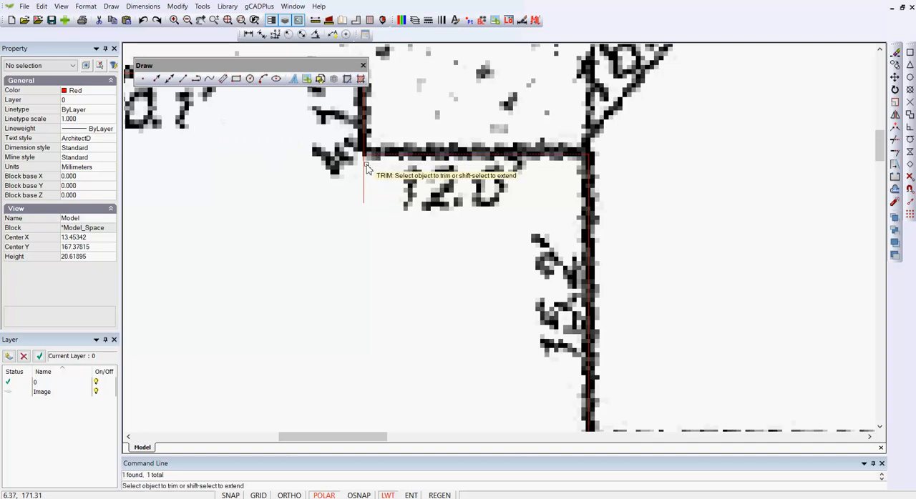
pyautogui.press('Return')
pyautogui.scroll(-5, 357, 186)
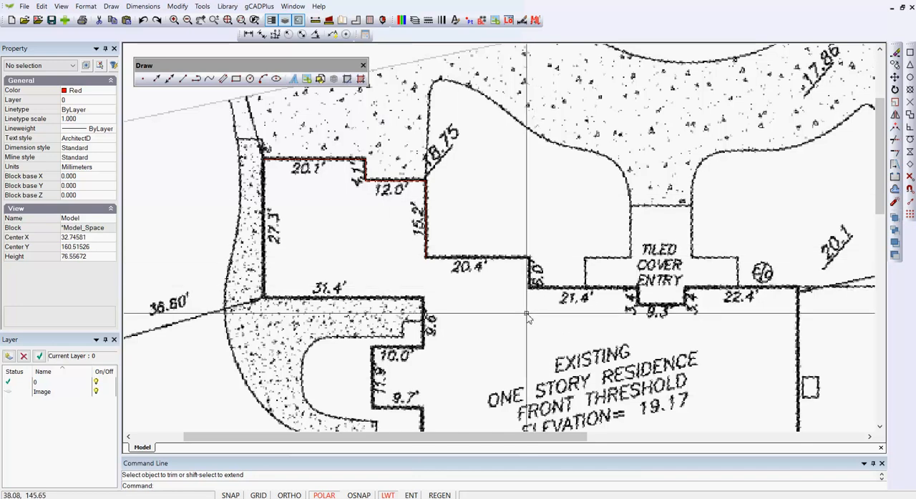
# - Draw connected lines along the walls labelled 20.4', 6.0' and 21.4', snapping the start to the lower end of the 15.2' wall line
pyautogui.moveTo(509, 335); pyautogui.dragTo(423, 265, button='middle')
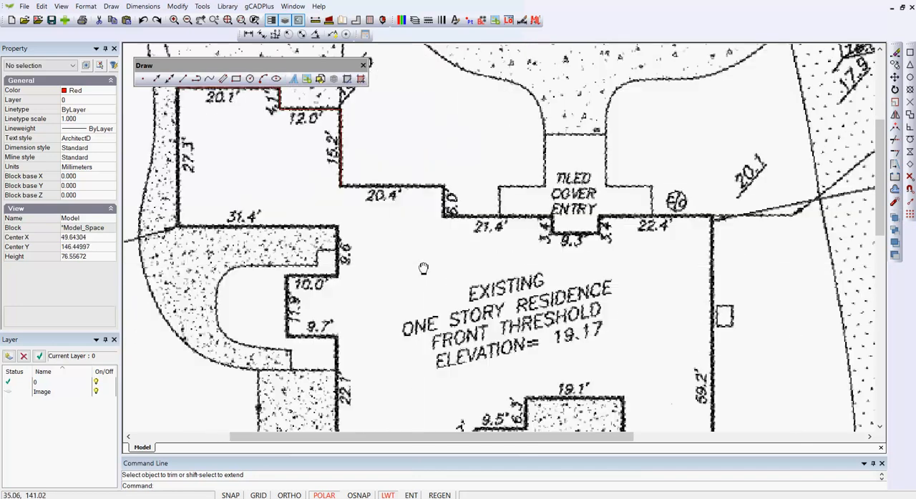
pyautogui.scroll(-1, 425, 266)
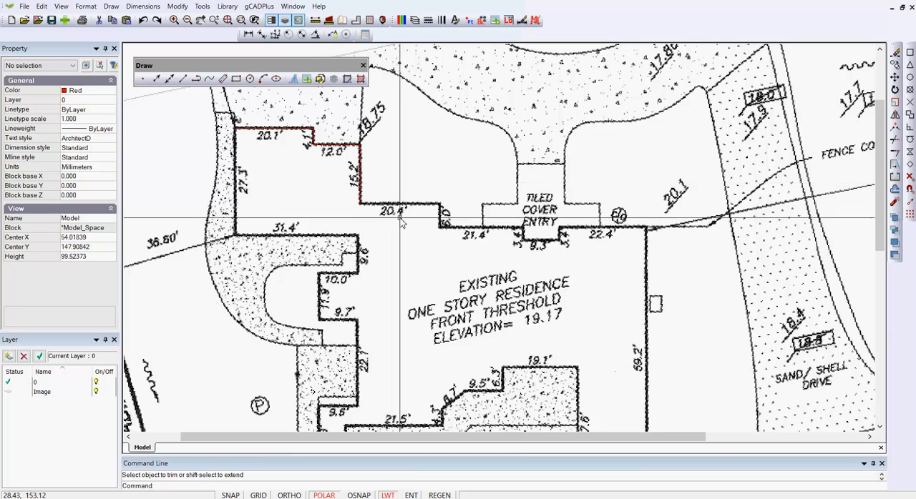
pyautogui.scroll(1, 394, 208)
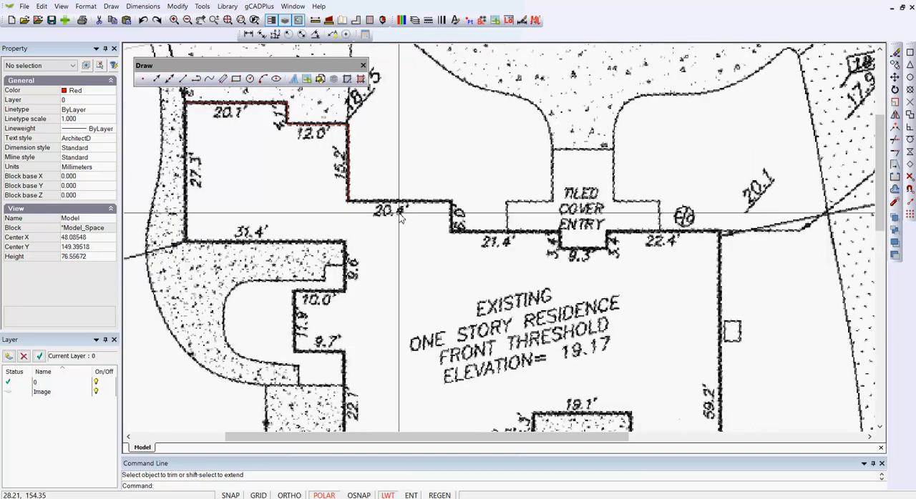
pyautogui.click(110, 5)
pyautogui.click(123, 18)
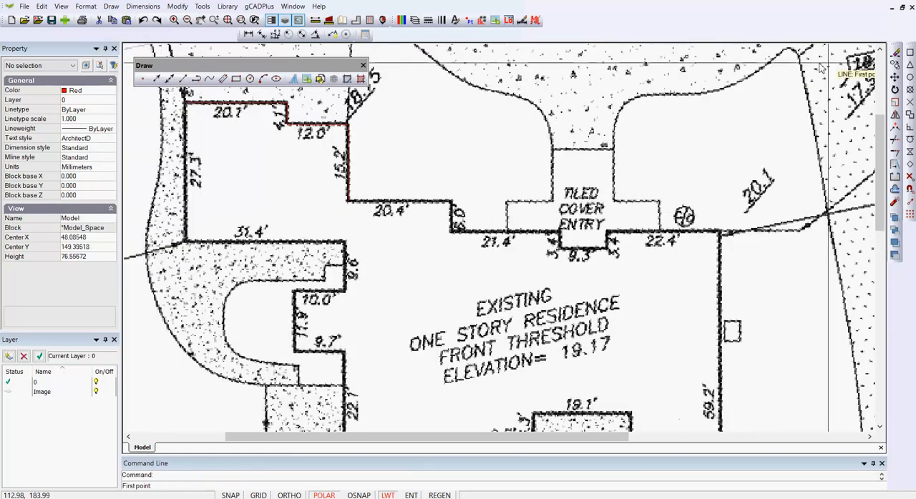
pyautogui.click(908, 53)
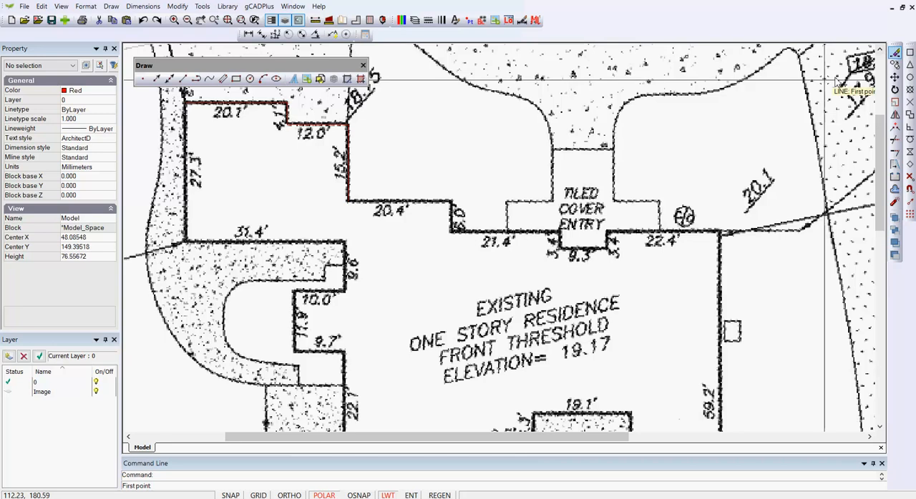
pyautogui.click(349, 203)
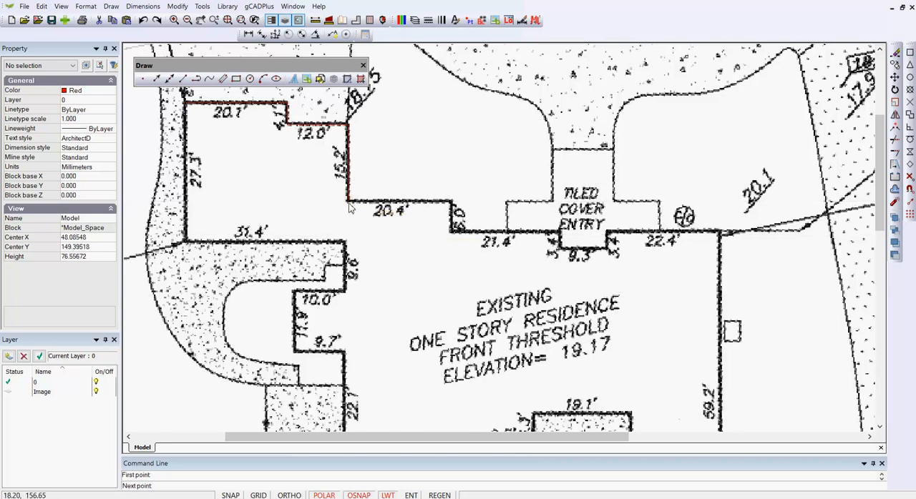
pyautogui.click(451, 203)
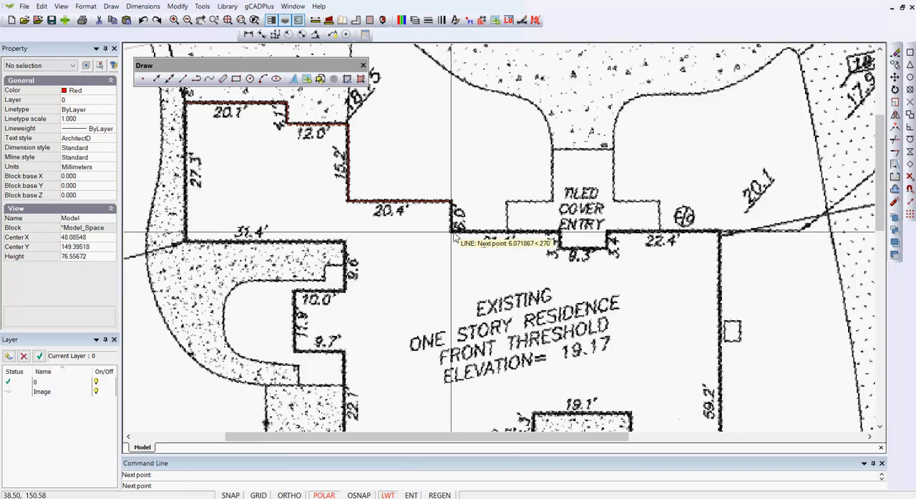
pyautogui.click(451, 232)
pyautogui.click(560, 232)
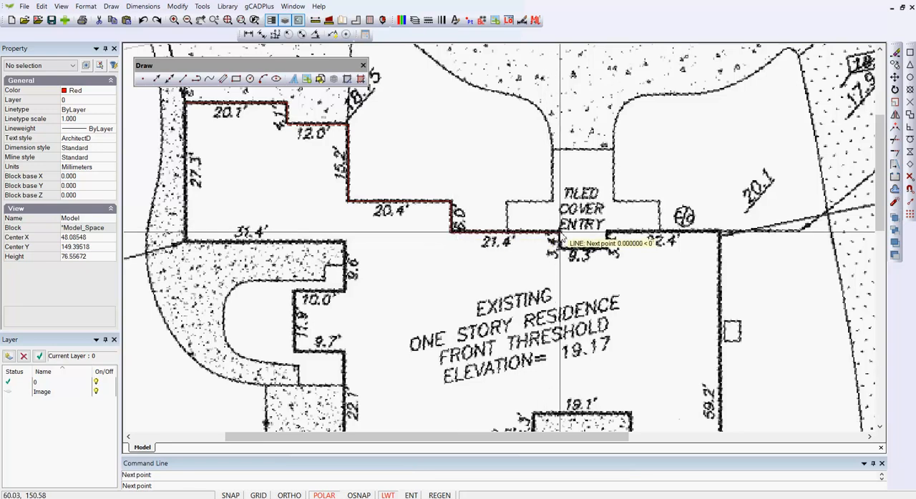
# - Continue the lines around the covered entry recess along its 3.4', 9.3' and 3.4' walls, and on along the 22.4' wall
pyautogui.click(560, 248)
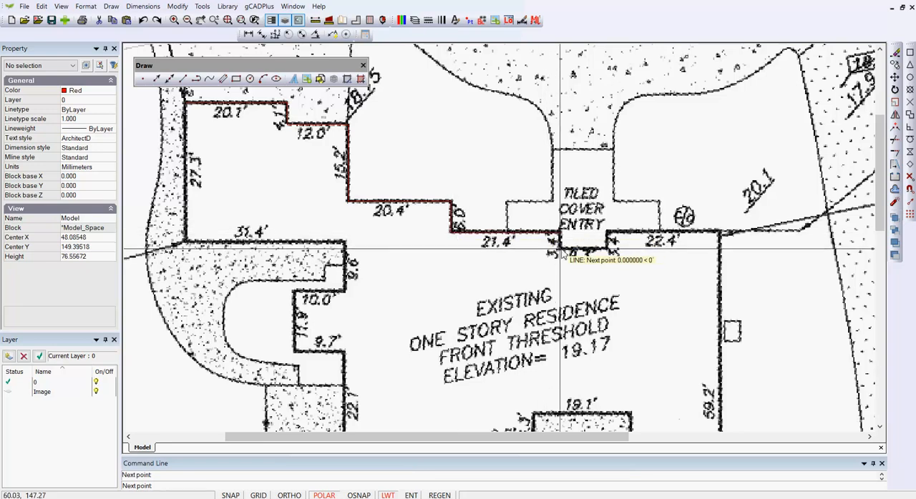
pyautogui.click(608, 248)
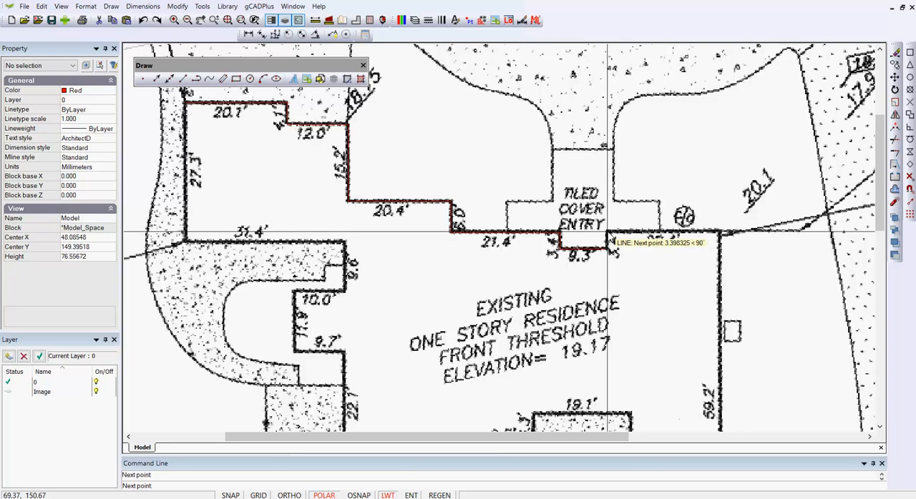
pyautogui.click(608, 231)
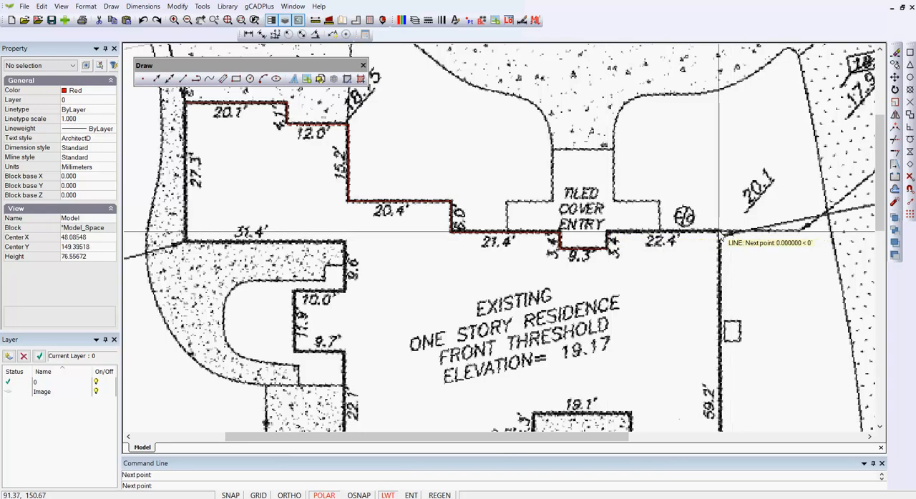
# - Continue the outline down the wall labelled 59.2' and across the wall labelled 18.40', ending the line there
pyautogui.scroll(-4, 721, 234)
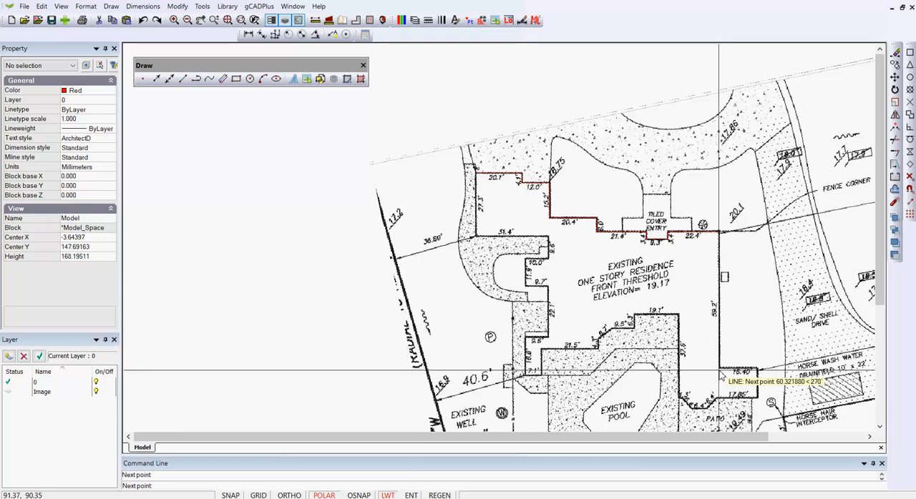
pyautogui.click(721, 369)
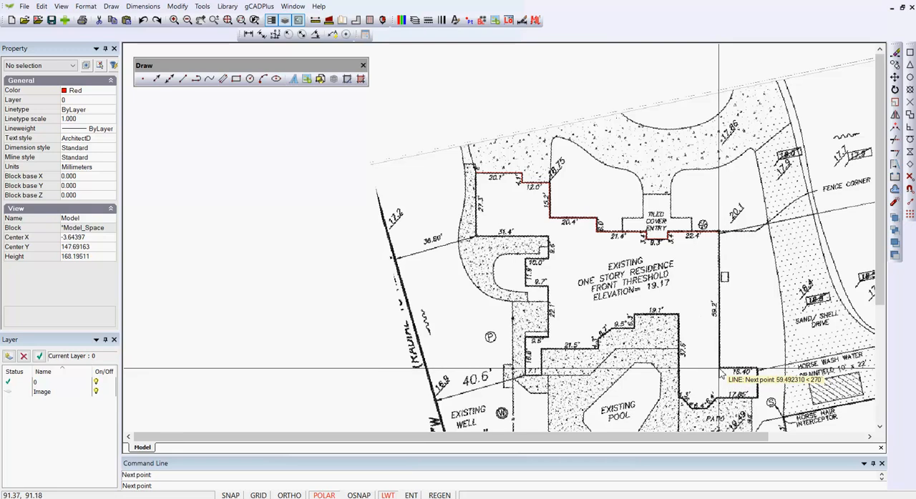
pyautogui.click(759, 370)
pyautogui.rightClick(759, 369)
pyautogui.click(780, 371)
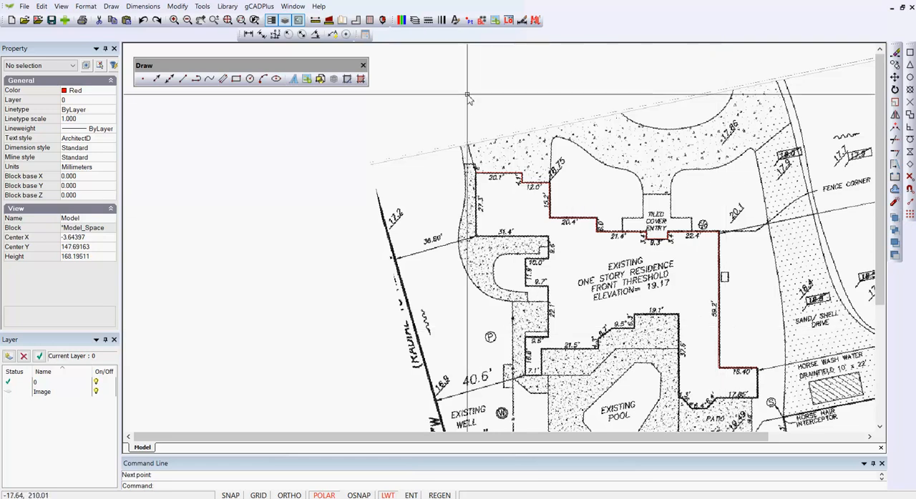
# - Move the survey image from layer 0 to the Image layer and clear the selection
pyautogui.click(414, 21)
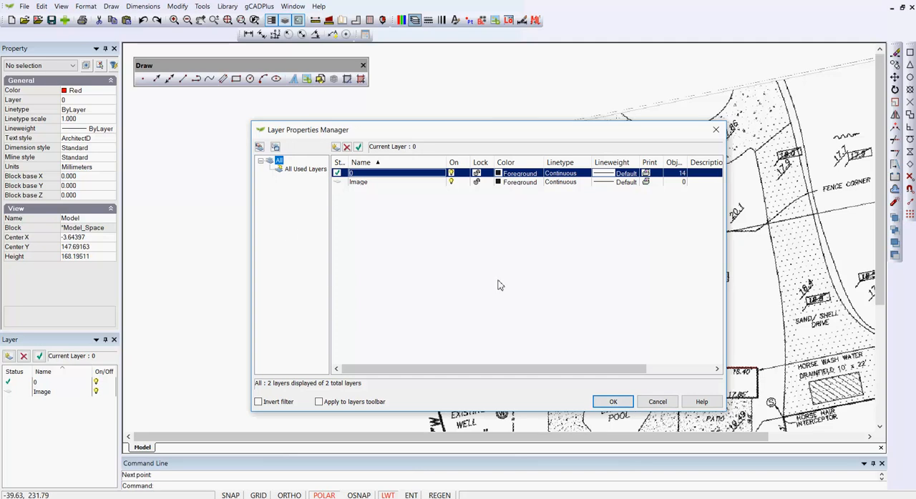
pyautogui.click(651, 402)
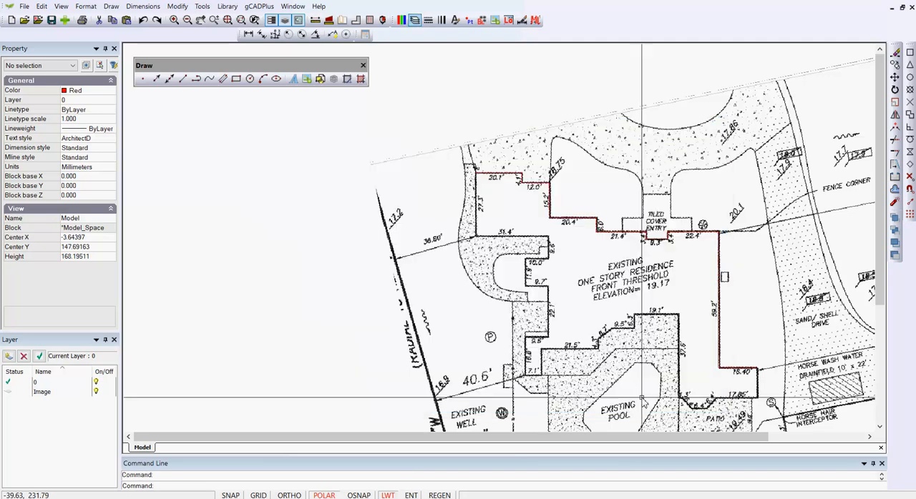
pyautogui.click(385, 243)
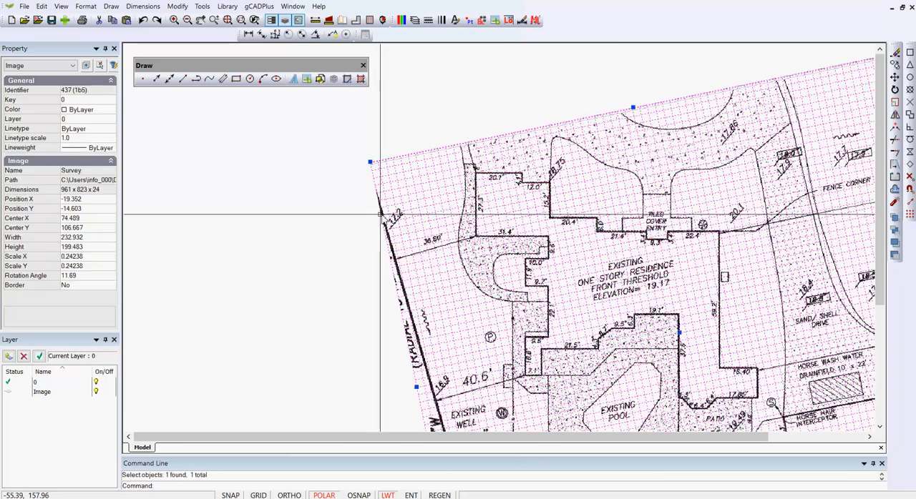
pyautogui.click(102, 120)
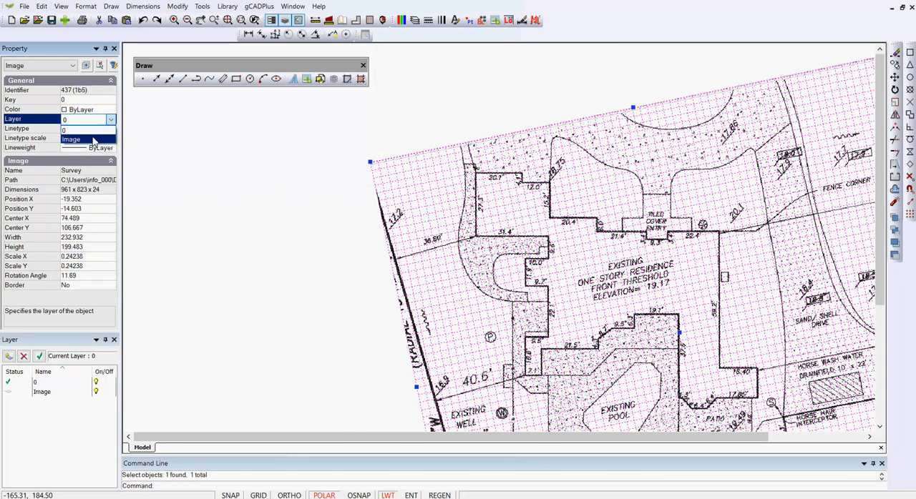
pyautogui.click(93, 140)
pyautogui.press('Escape')
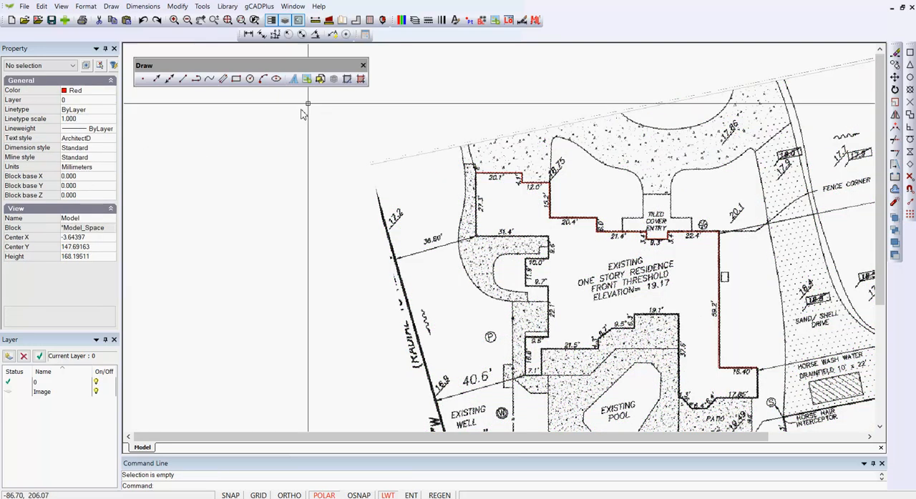
# - Turn off the Image layer to see the traced red lines alone, and turn it back on
pyautogui.click(400, 21)
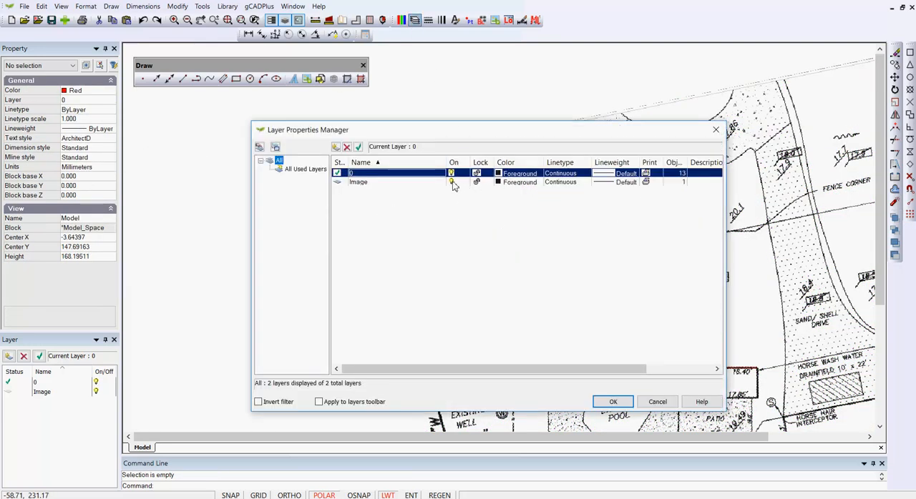
pyautogui.click(452, 183)
pyautogui.click(613, 403)
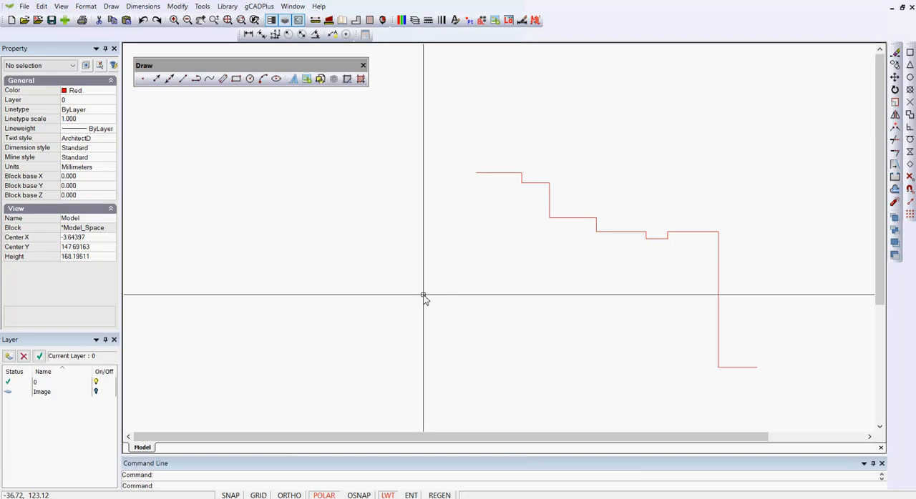
pyautogui.click(415, 22)
pyautogui.click(450, 181)
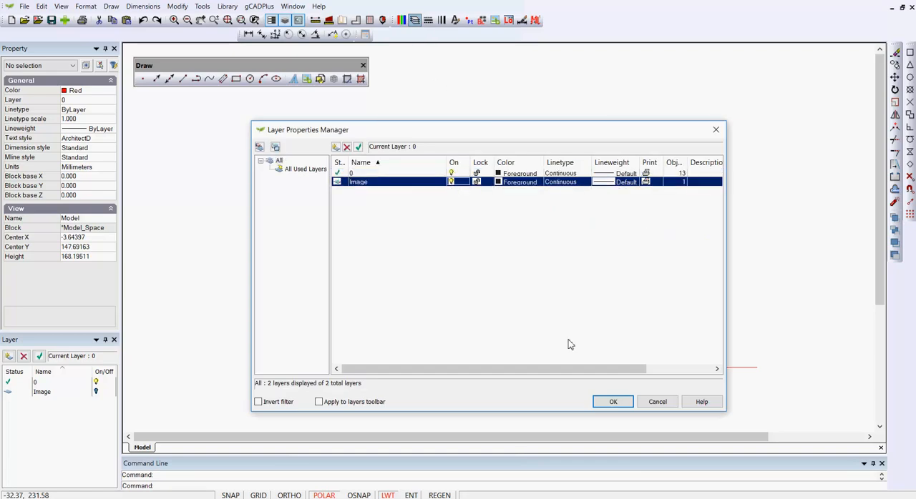
pyautogui.click(612, 401)
pyautogui.scroll(-1, 301, 297)
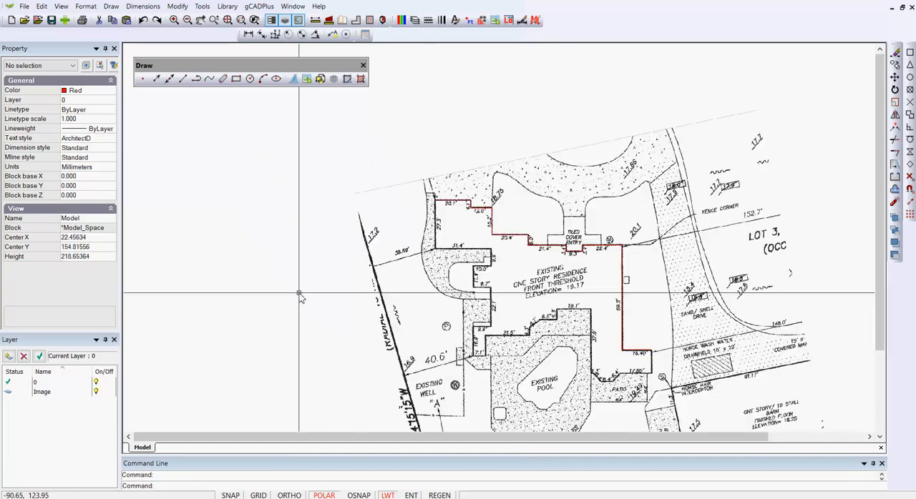
pyautogui.moveTo(410, 293); pyautogui.dragTo(263, 191, button='middle')
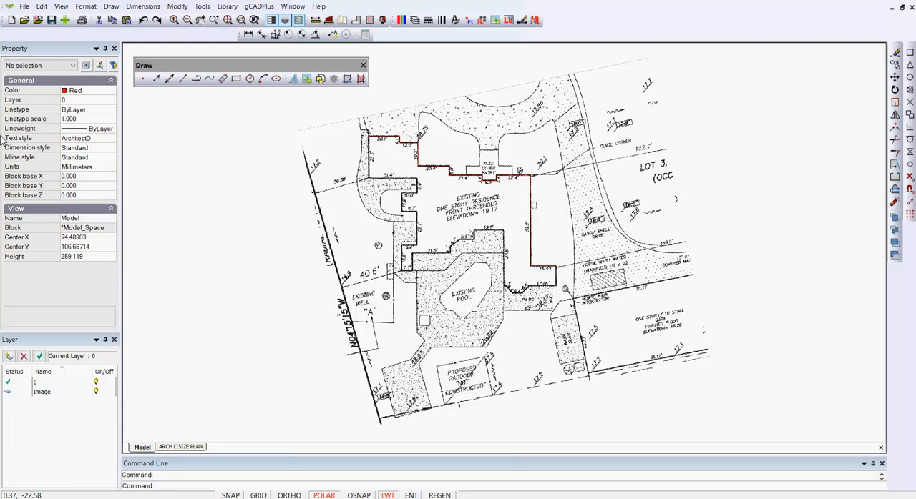
# - Review the drawing's list of layouts and switch to the ARCH C SIZE PLAN layout
pyautogui.click(87, 6)
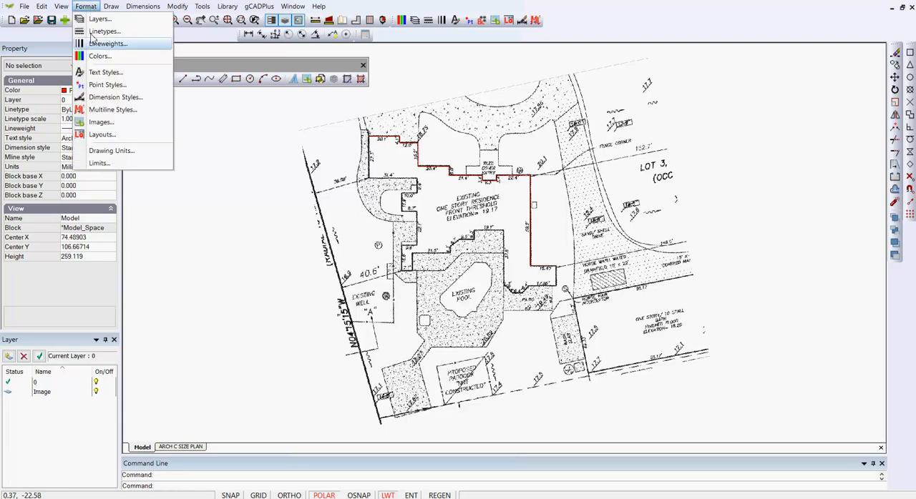
pyautogui.click(101, 136)
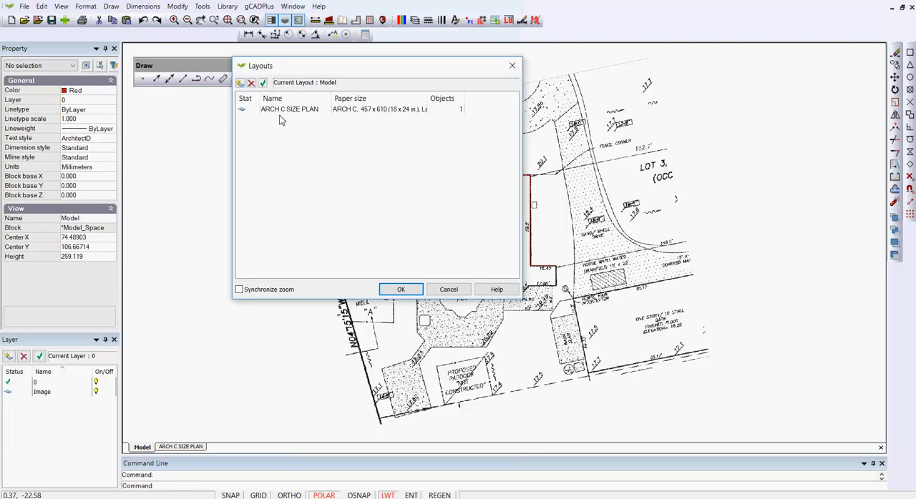
pyautogui.click(403, 290)
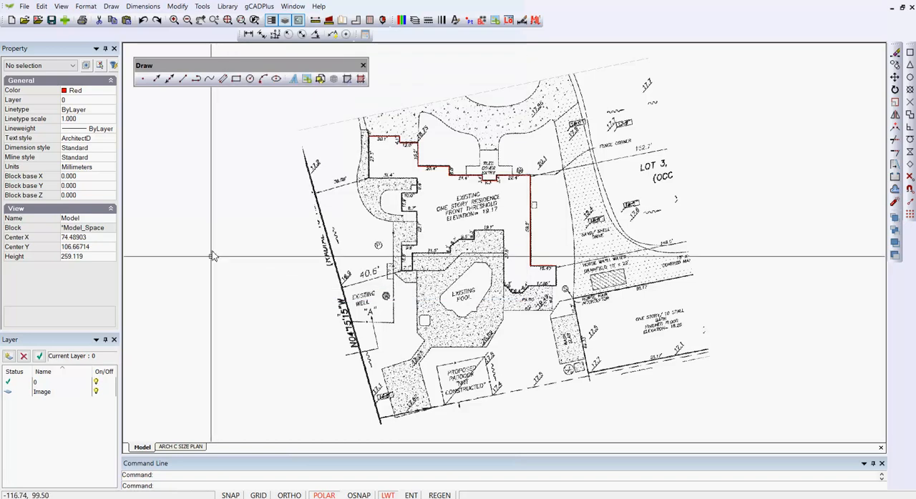
pyautogui.click(182, 447)
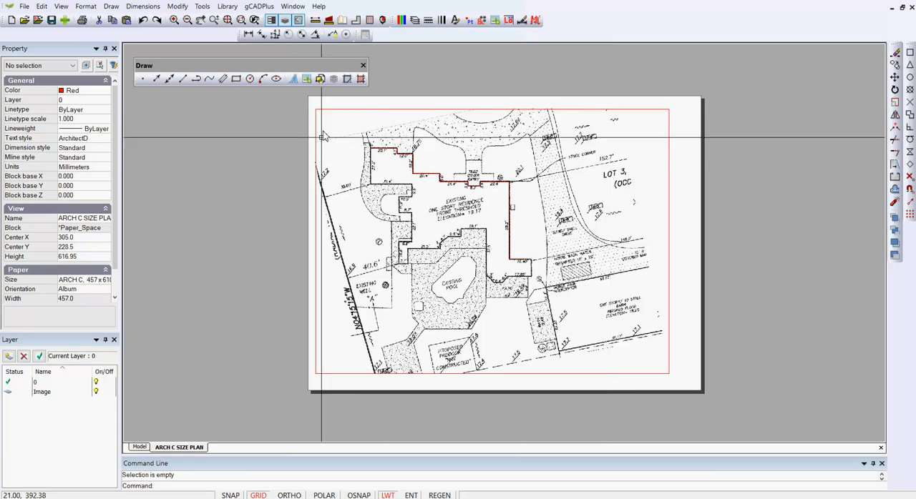
# - Add the whole drawing Title.lcd from the Desktop to the drawing's block list
pyautogui.click(482, 21)
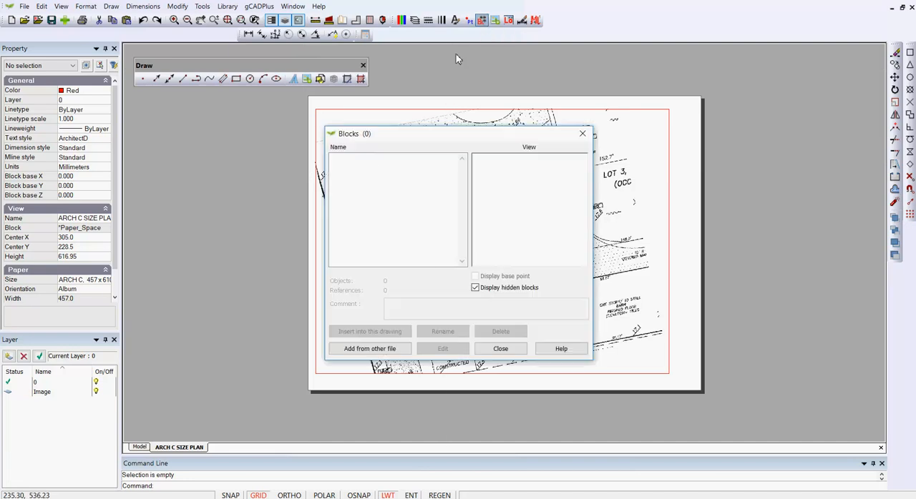
pyautogui.click(370, 349)
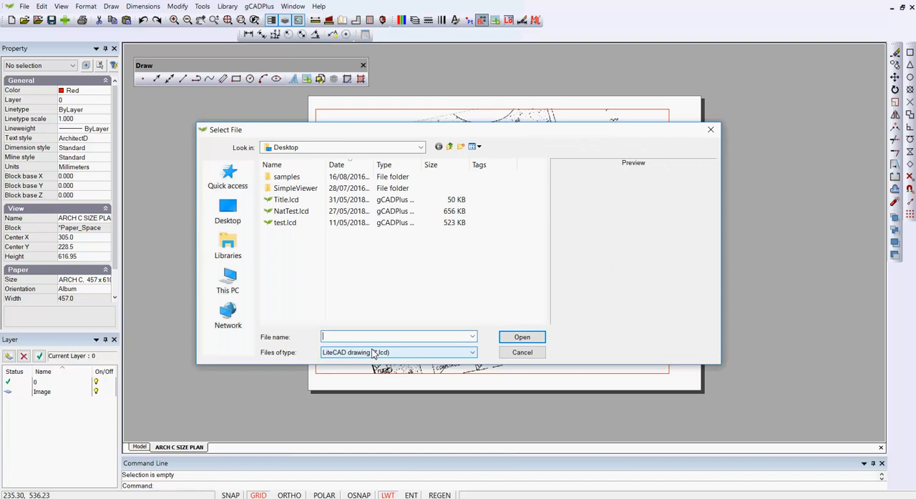
pyautogui.click(283, 201)
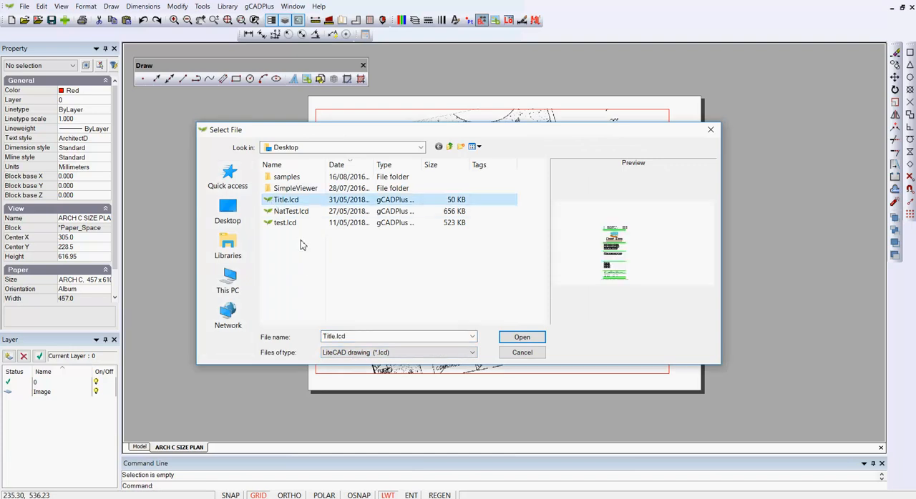
pyautogui.click(520, 338)
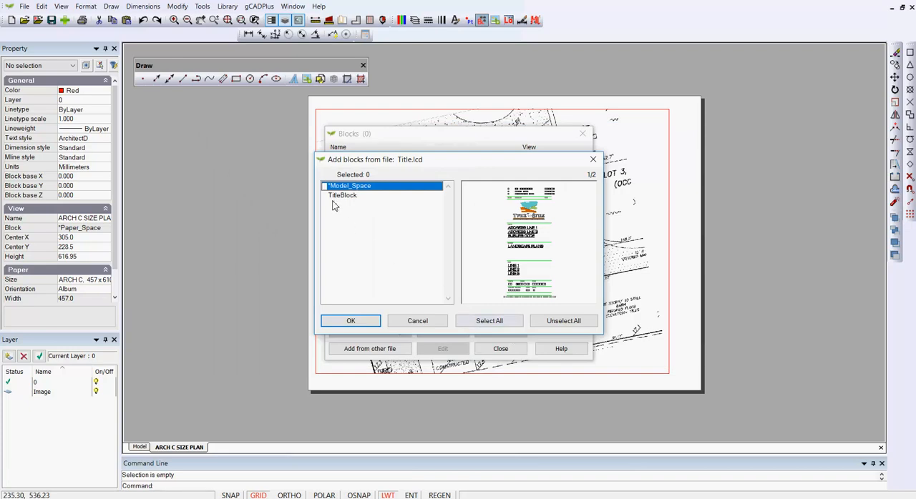
pyautogui.click(351, 322)
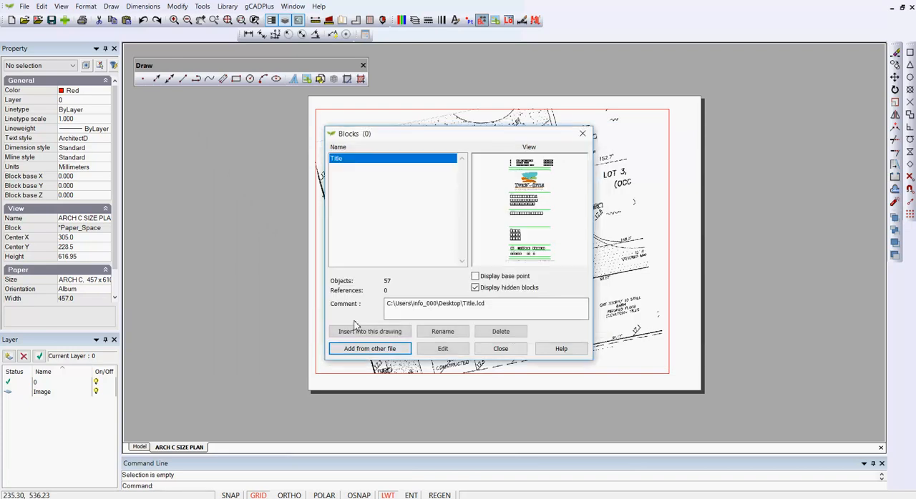
# - Insert the Title block at scale 1.0 and no rotation along the lower right edge of the layout sheet
pyautogui.click(374, 333)
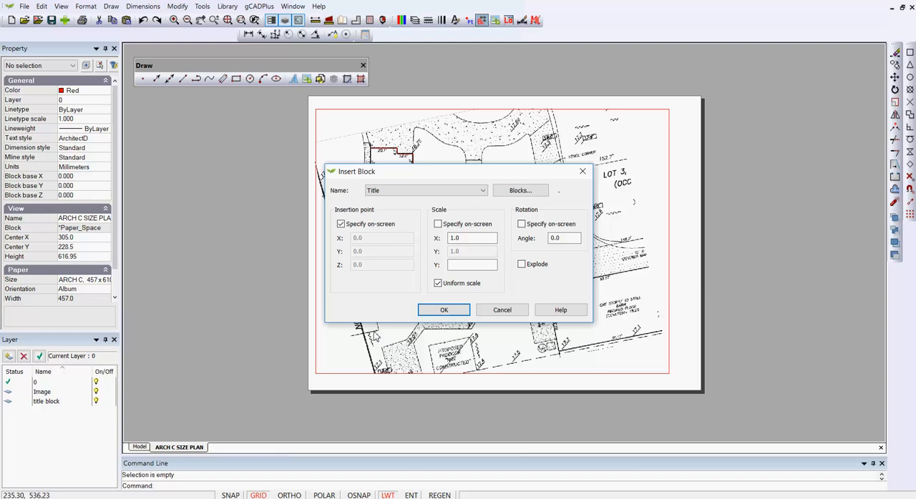
pyautogui.click(443, 310)
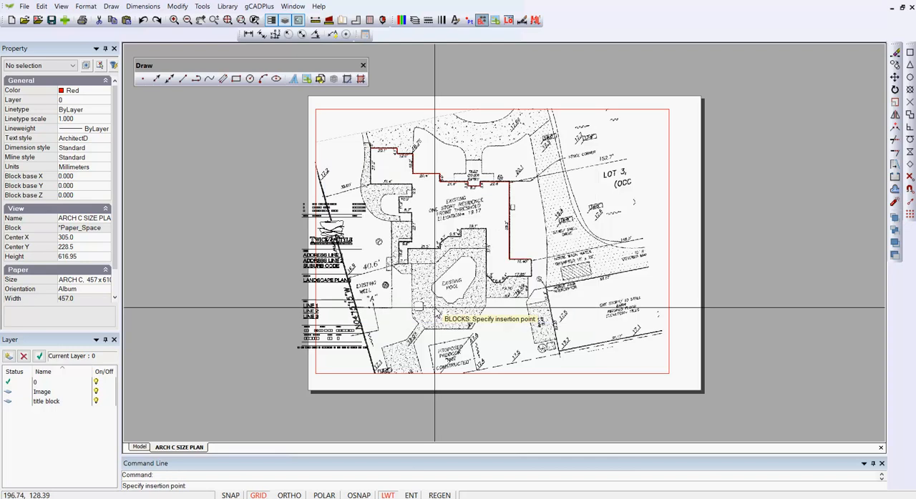
pyautogui.click(764, 349)
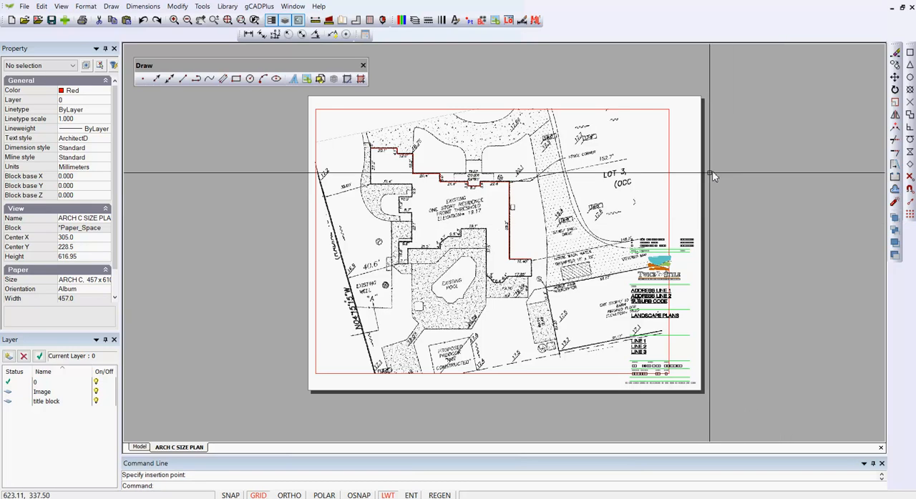
# - Resize the survey viewport by its lower-right corner to about 468 by 421 so it clears the title block, and deselect it
pyautogui.click(669, 206)
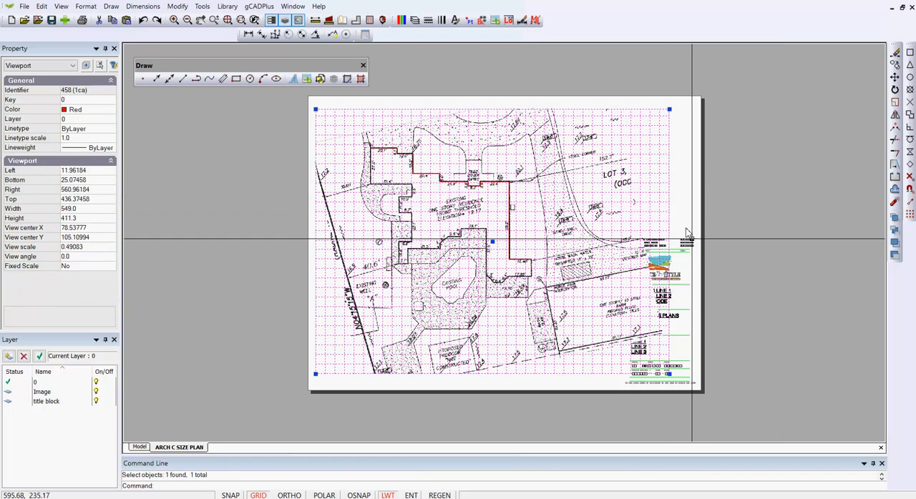
pyautogui.click(670, 374)
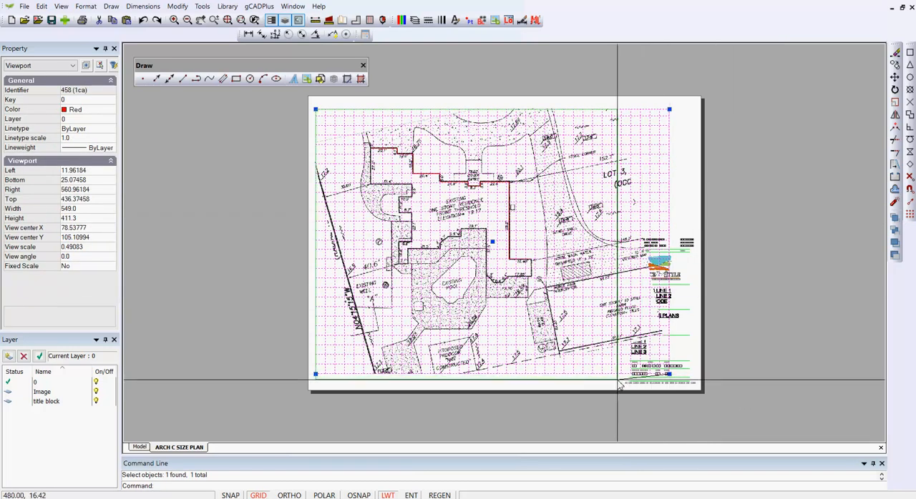
pyautogui.click(618, 380)
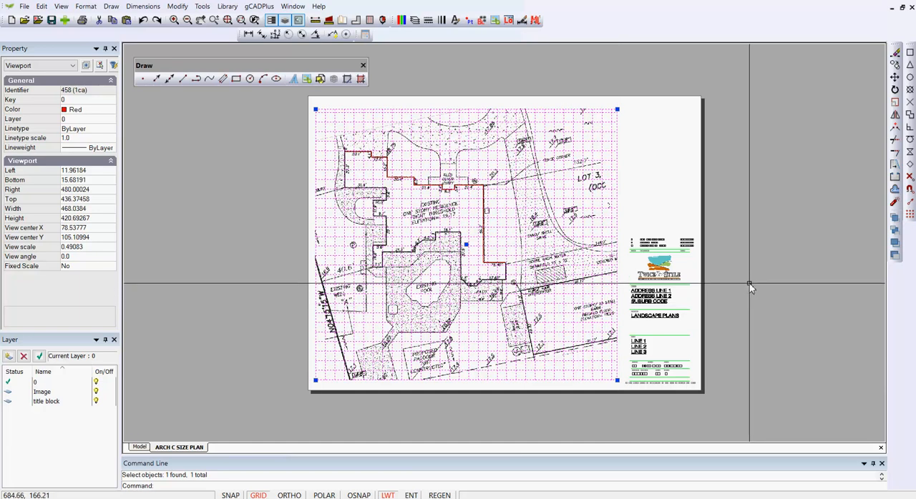
pyautogui.press('Escape')
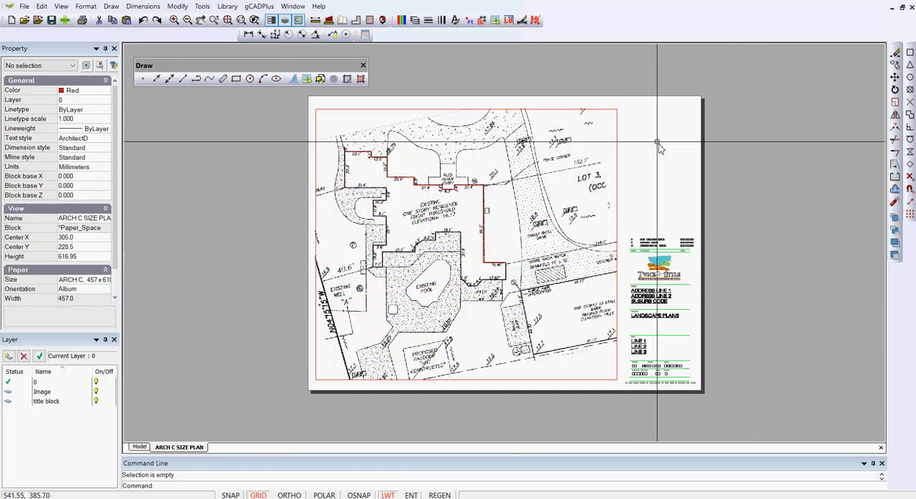
# - Set the survey viewport's border colour to white, index colour 255, and clear the selection
pyautogui.click(617, 127)
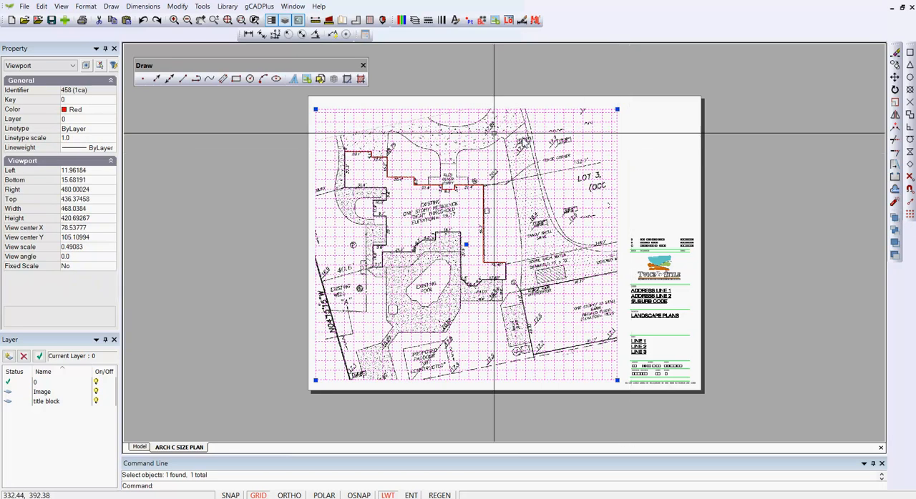
pyautogui.click(109, 111)
pyautogui.click(109, 111)
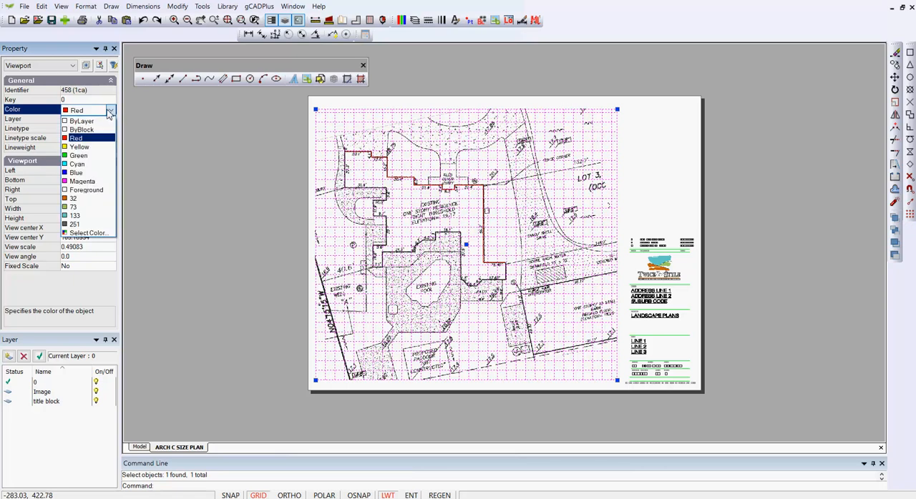
pyautogui.click(87, 233)
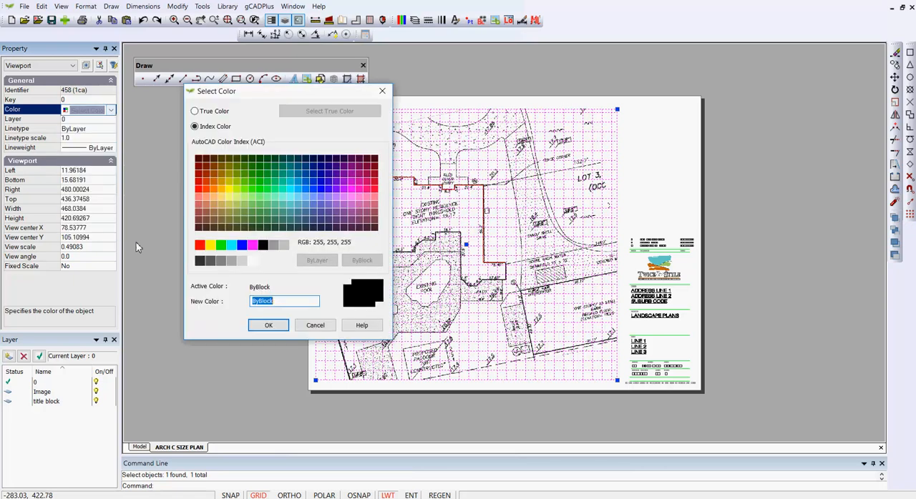
pyautogui.click(254, 262)
pyautogui.click(267, 327)
pyautogui.press('Escape')
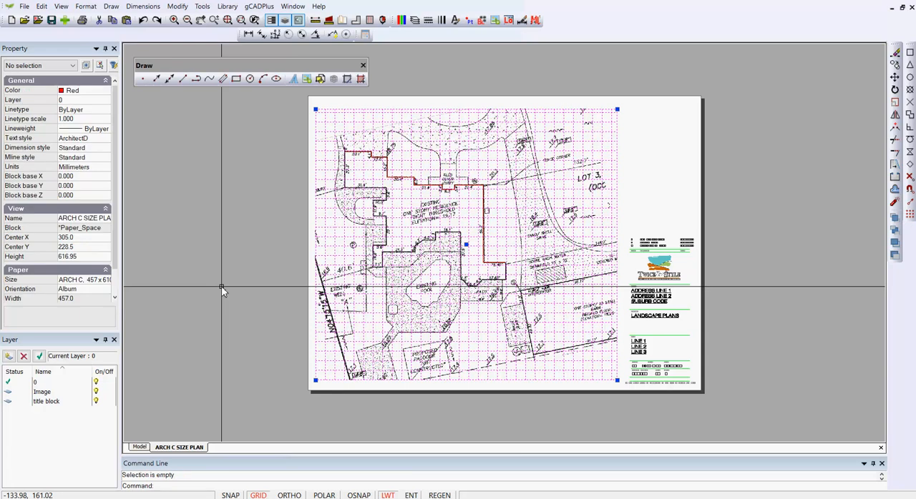
# - Open the inserted title block in the block editor
pyautogui.scroll(3, 671, 311)
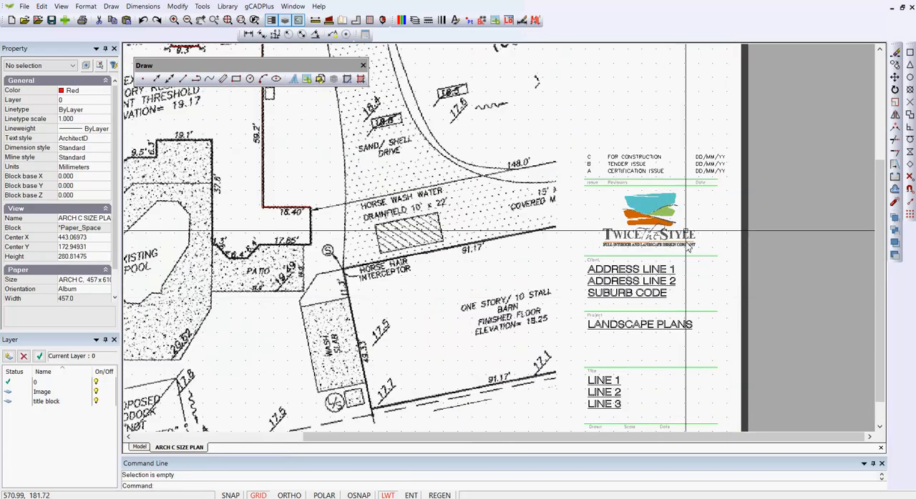
pyautogui.click(600, 276)
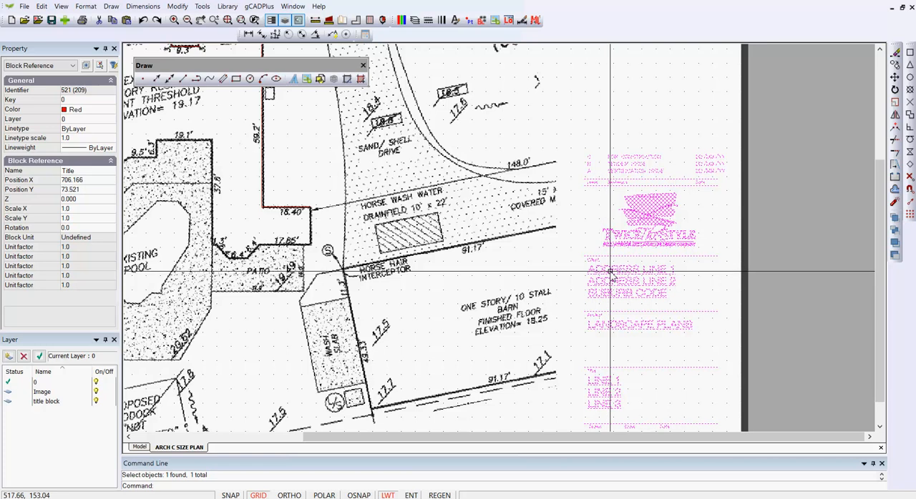
pyautogui.rightClick(610, 272)
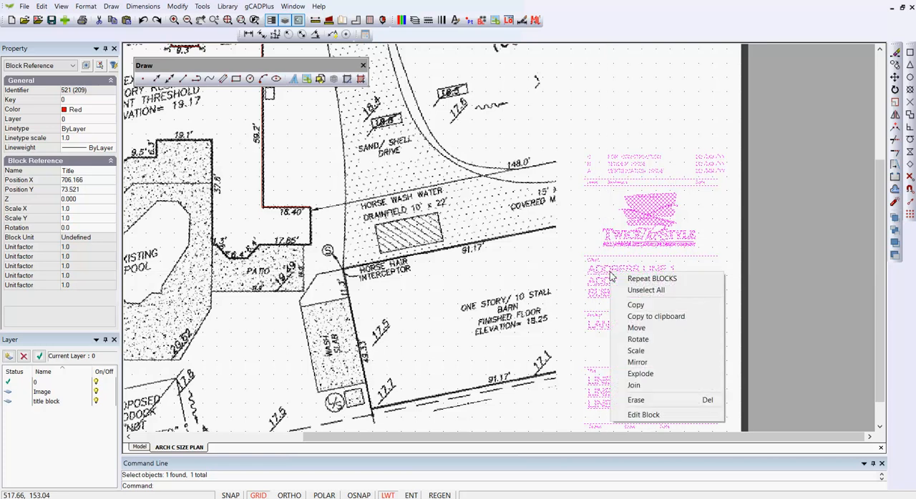
pyautogui.click(640, 414)
# - View the text contents of the client address lines without changing them, close the block editor and deselect the block
pyautogui.click(483, 197)
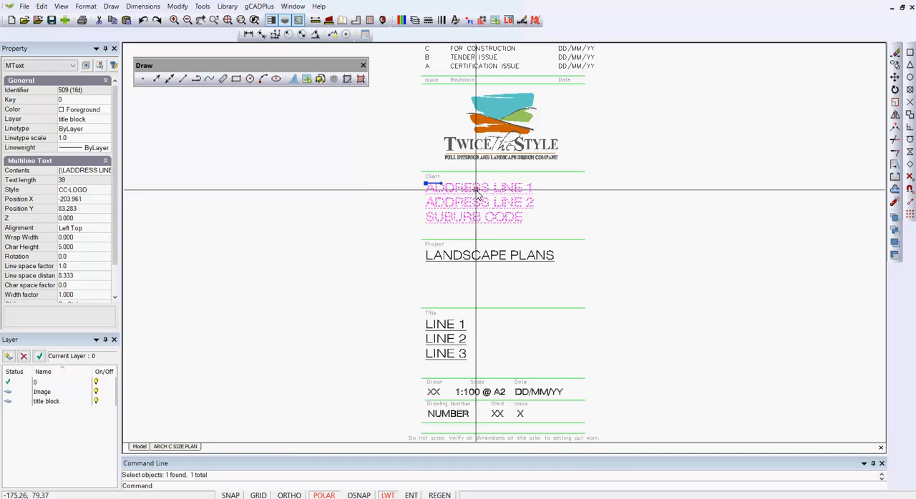
pyautogui.click(105, 174)
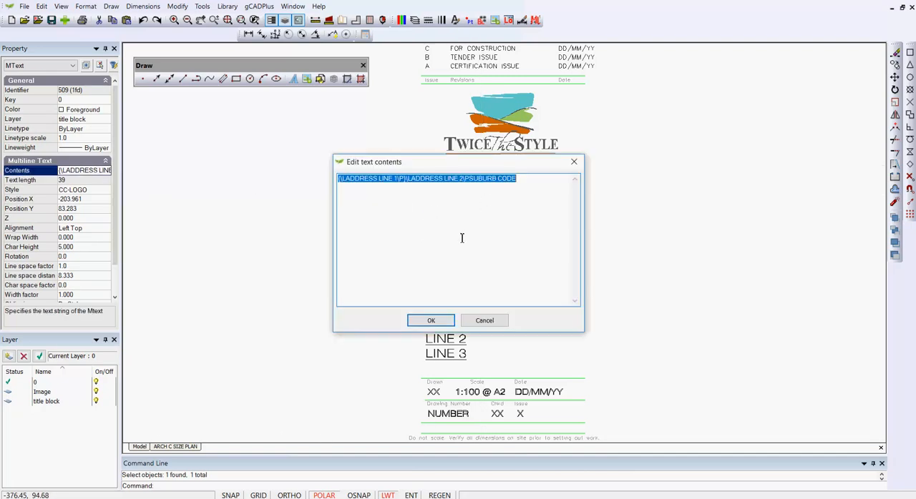
pyautogui.click(484, 321)
pyautogui.press('Escape')
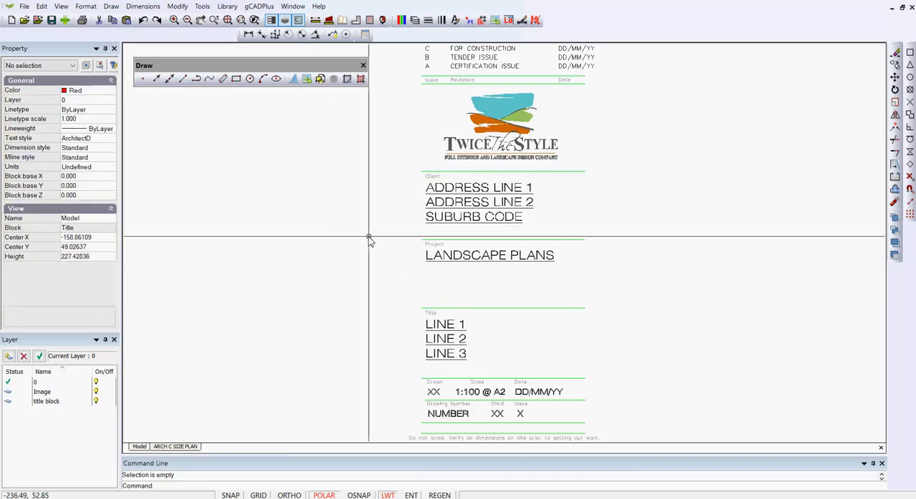
pyautogui.rightClick(362, 207)
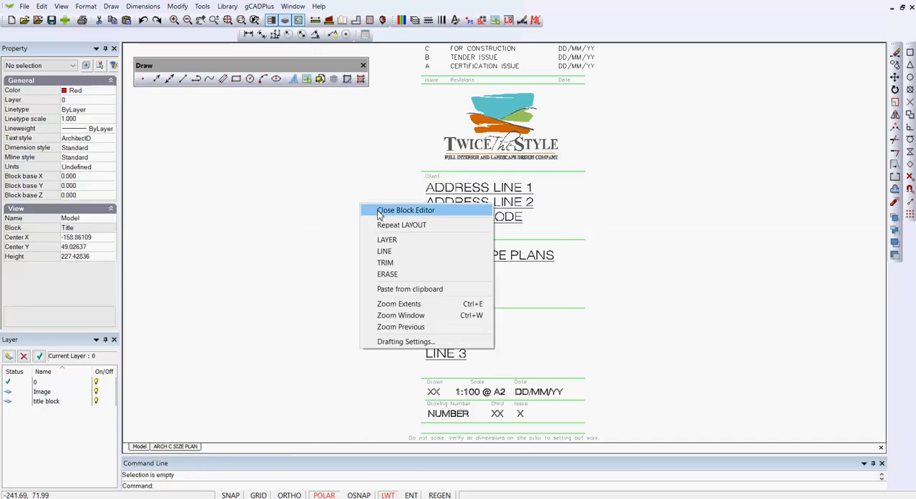
pyautogui.click(401, 210)
pyautogui.scroll(-2, 470, 246)
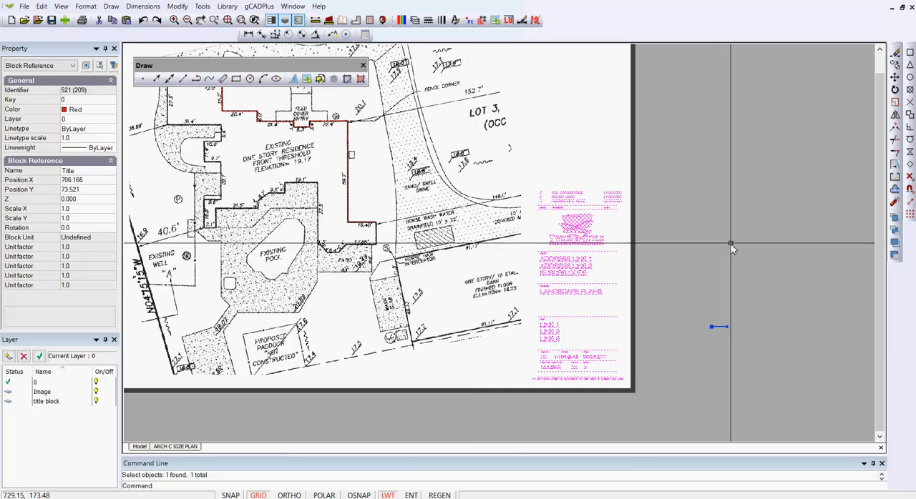
pyautogui.press('Escape')
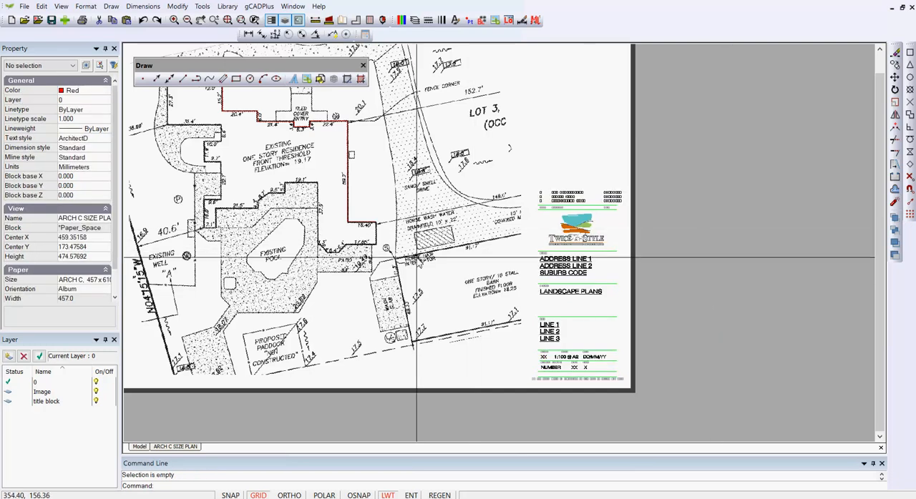
pyautogui.moveTo(403, 251); pyautogui.dragTo(657, 224, button='middle')
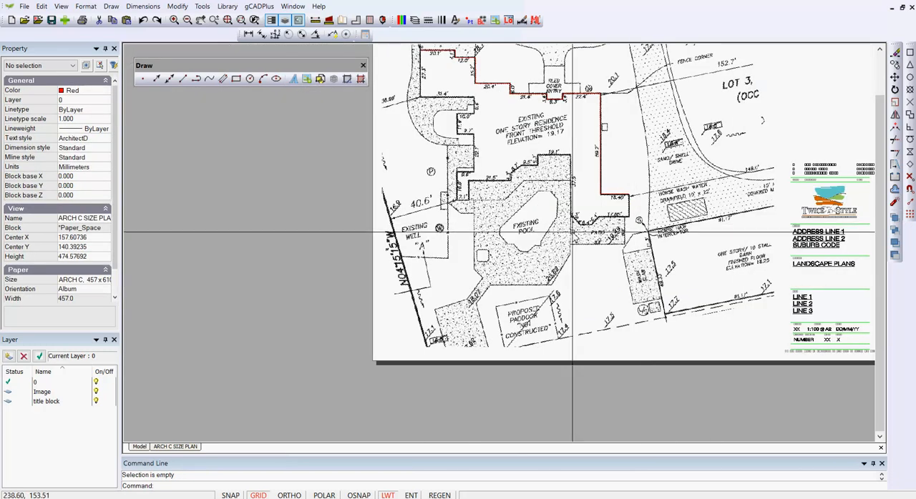
pyautogui.scroll(-1, 573, 231)
pyautogui.click(750, 125)
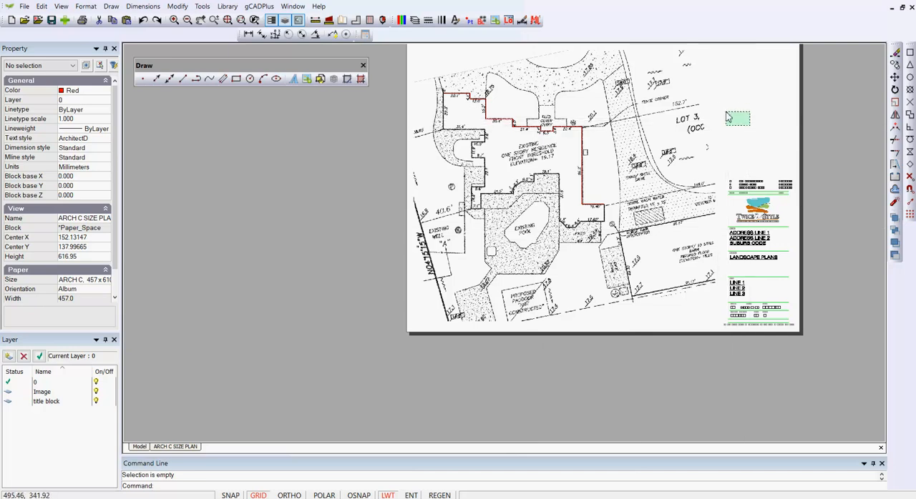
pyautogui.click(727, 116)
pyautogui.click(771, 113)
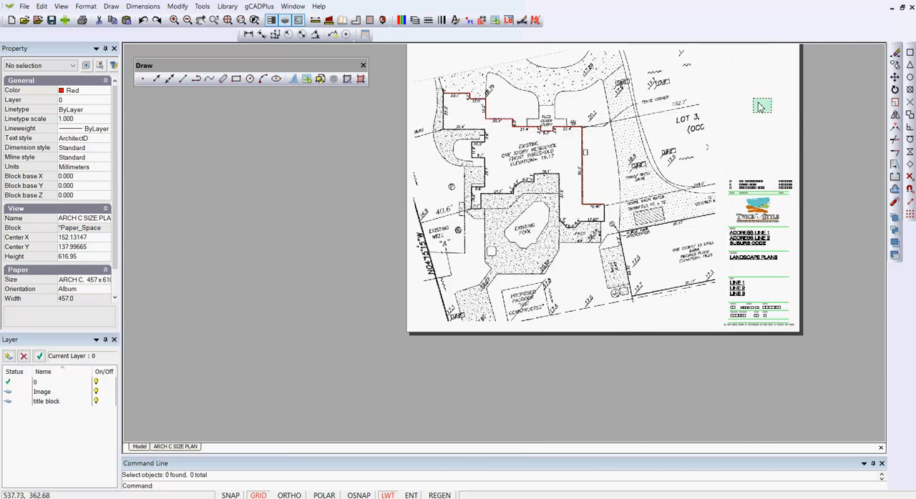
pyautogui.click(724, 69)
# - Set the survey viewport to a fixed Imperial scale of 1/192 and clear the selection
pyautogui.click(703, 69)
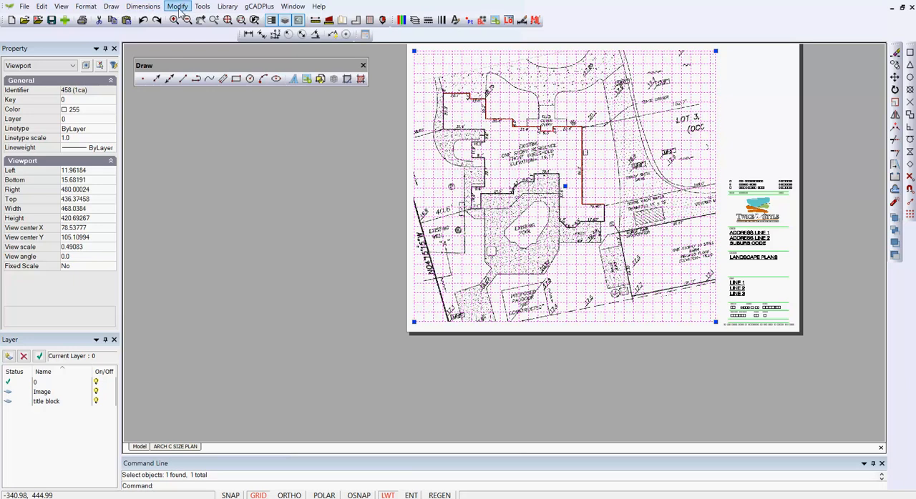
pyautogui.click(179, 8)
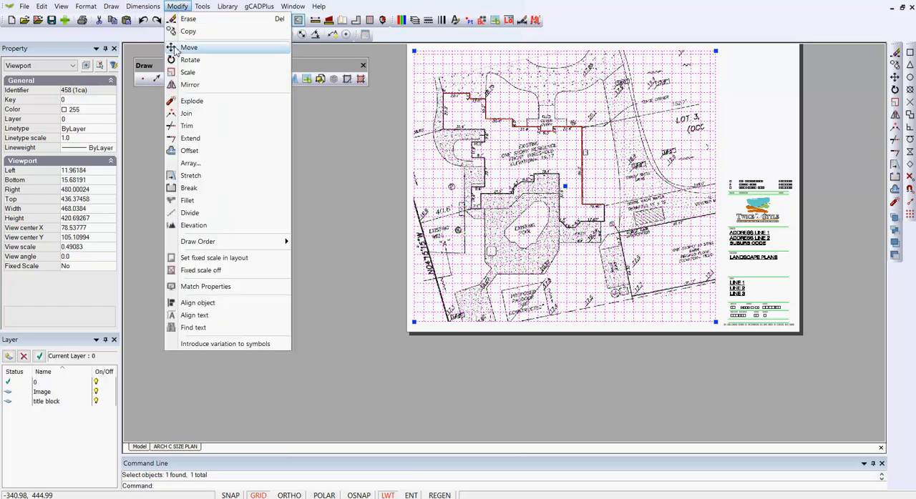
pyautogui.click(215, 258)
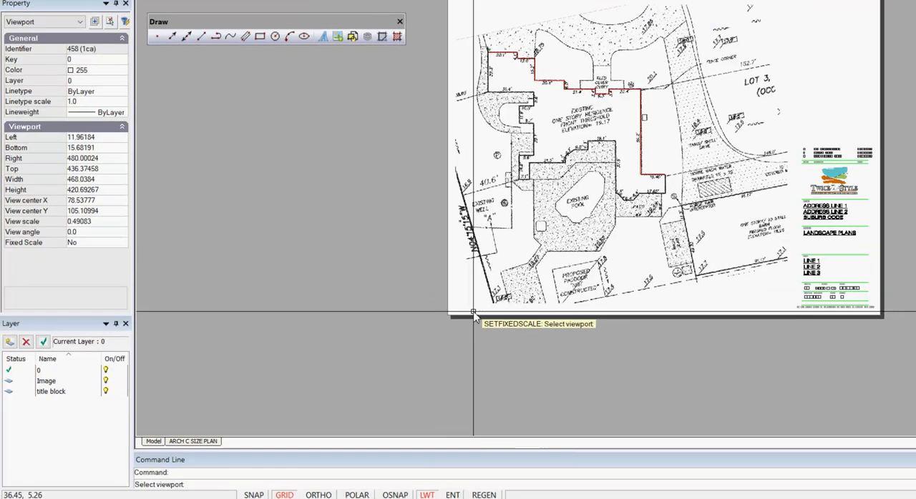
pyautogui.click(405, 317)
pyautogui.click(747, 179)
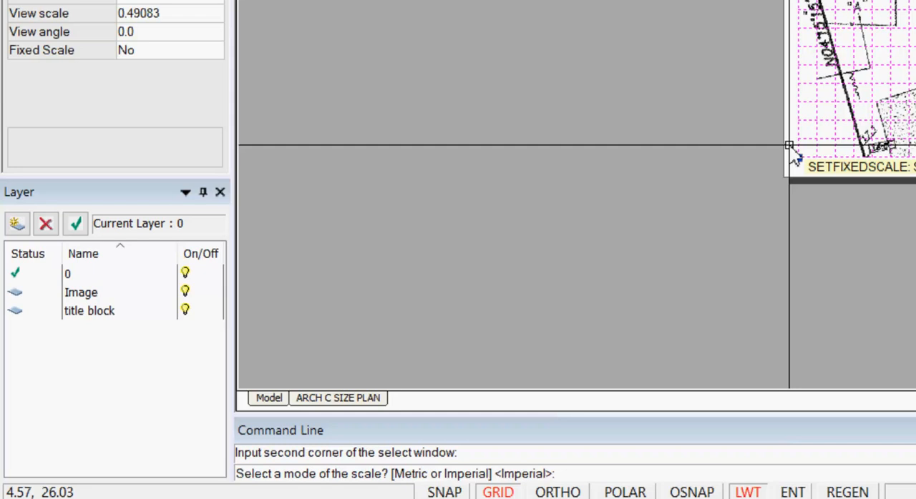
pyautogui.press('Return')
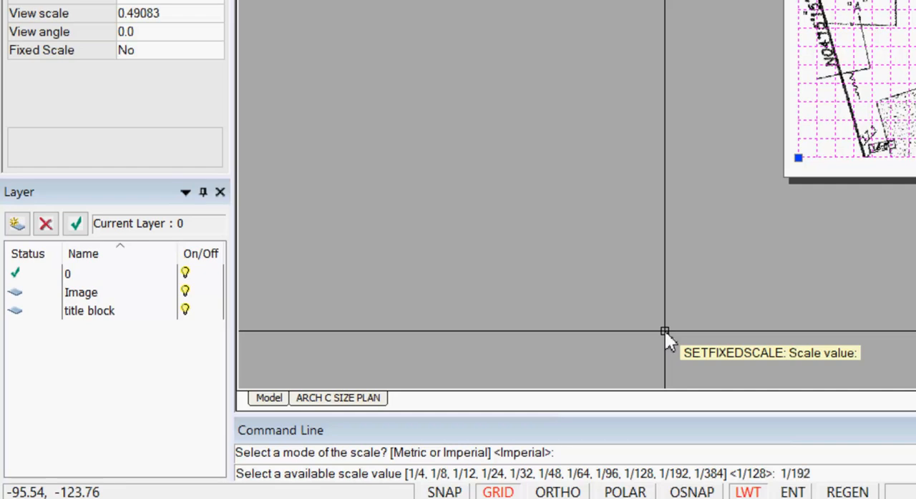
pyautogui.press('Return')
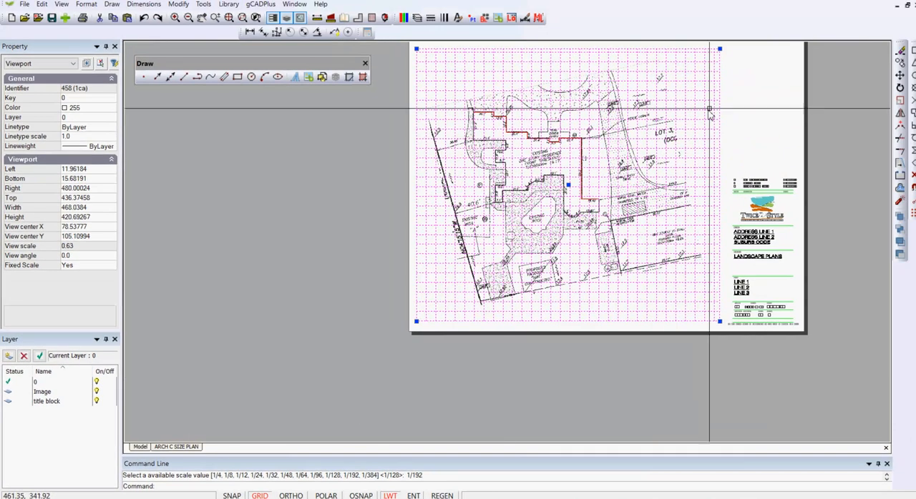
pyautogui.rightClick(760, 93)
pyautogui.click(778, 113)
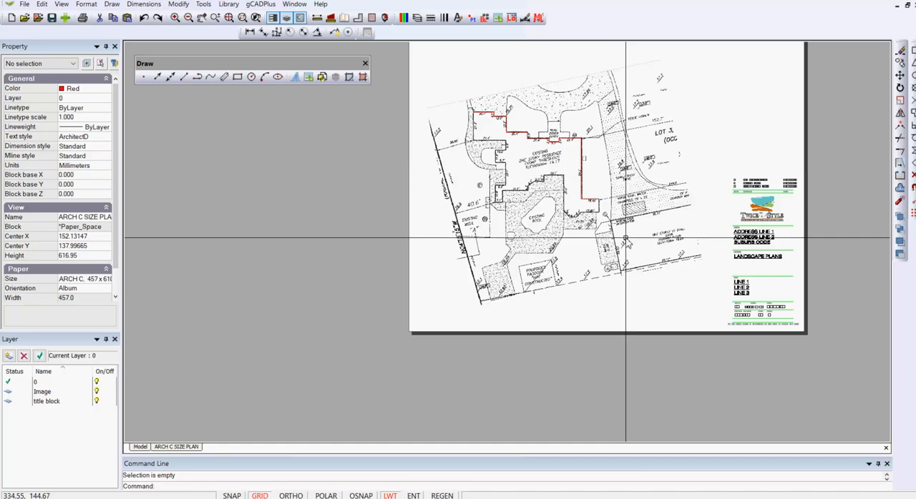
# - In model space, start a polyline with a straight segment up the east side of the tiled cover entry on the survey image
pyautogui.scroll(1, 626, 238)
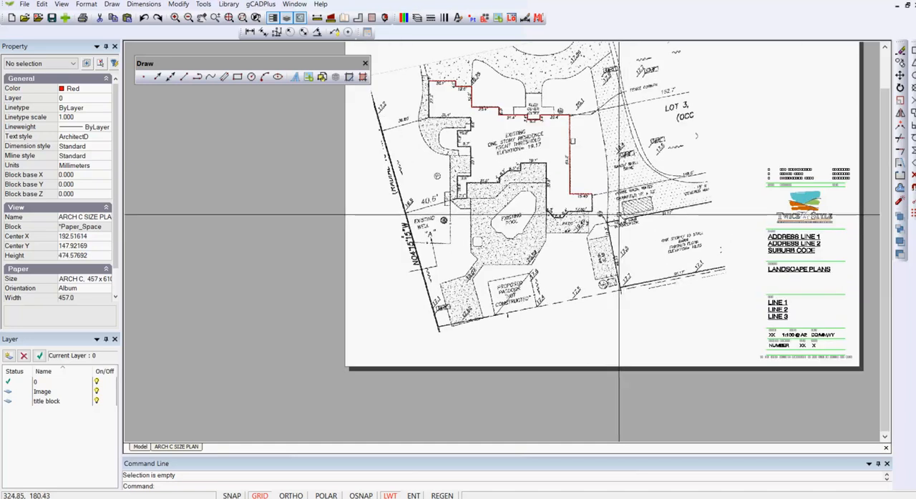
pyautogui.click(140, 447)
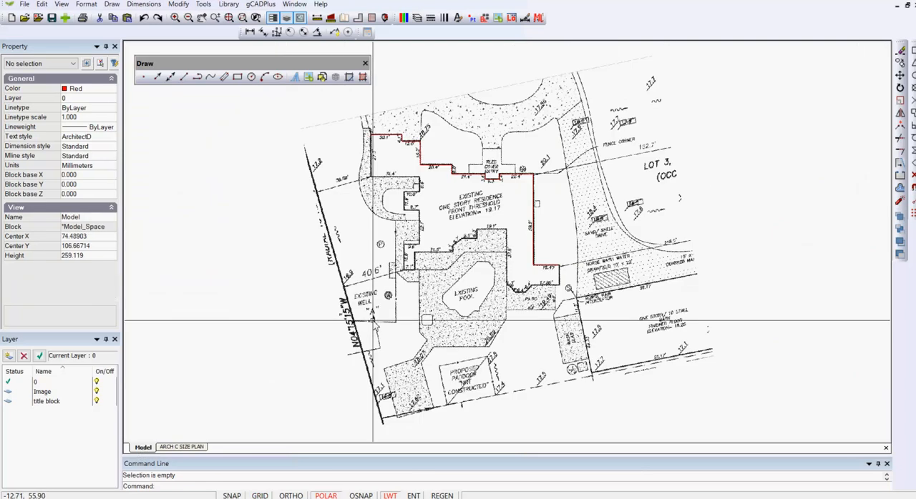
pyautogui.scroll(2, 528, 135)
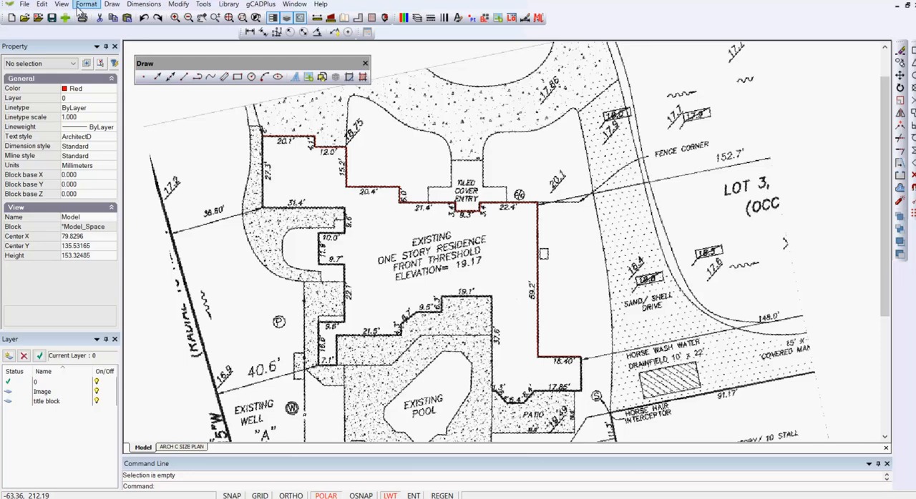
pyautogui.click(111, 4)
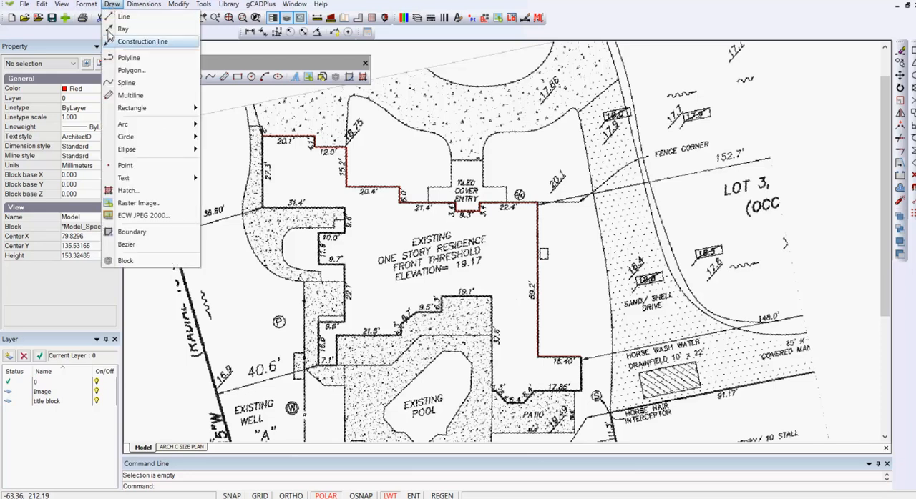
pyautogui.click(132, 60)
pyautogui.scroll(5, 501, 164)
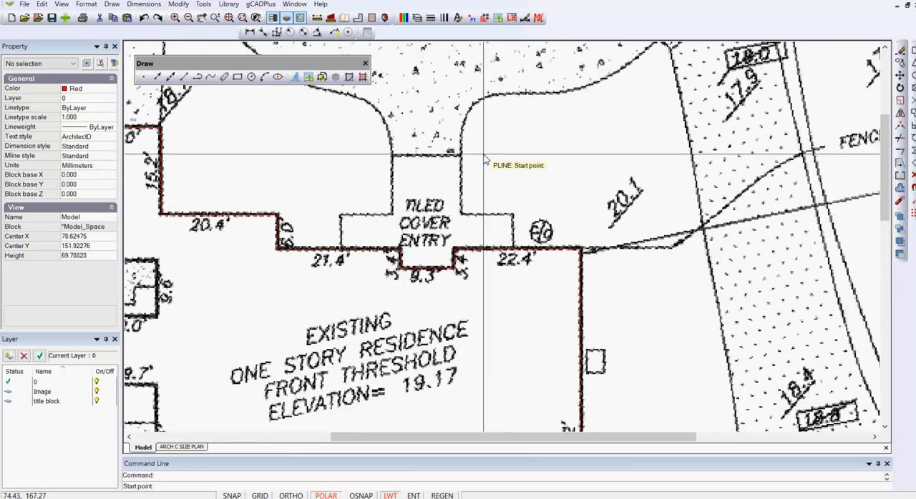
pyautogui.click(463, 213)
pyautogui.click(462, 154)
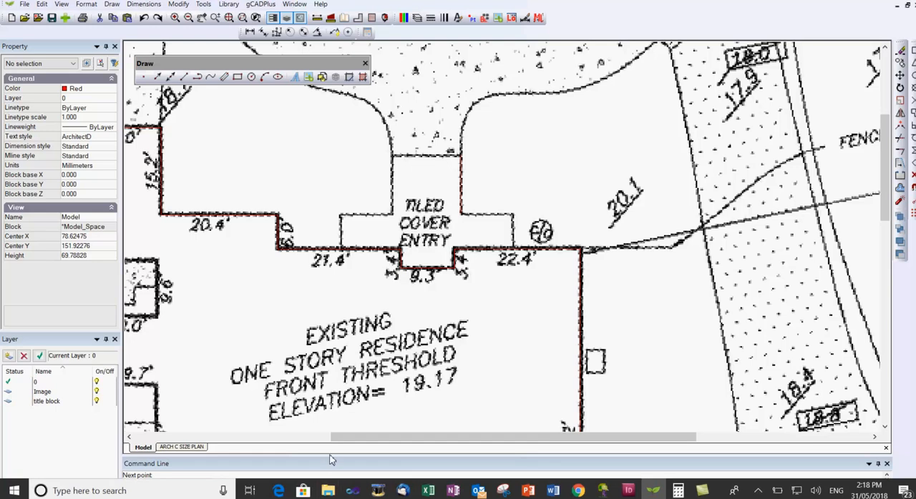
# - Turn off polar tracking and continue the polyline around the driveway's curved edge, ending it at about 35 units long
pyautogui.click(331, 496)
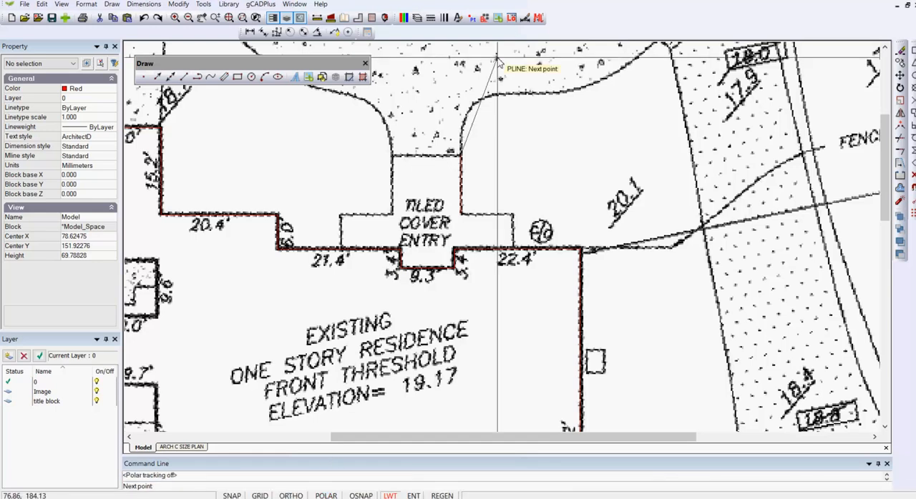
pyautogui.scroll(1, 466, 145)
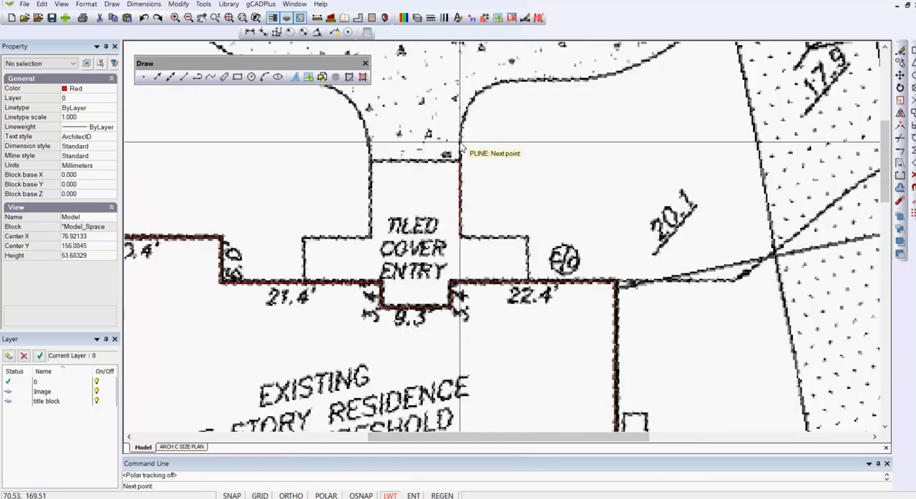
pyautogui.click(462, 129)
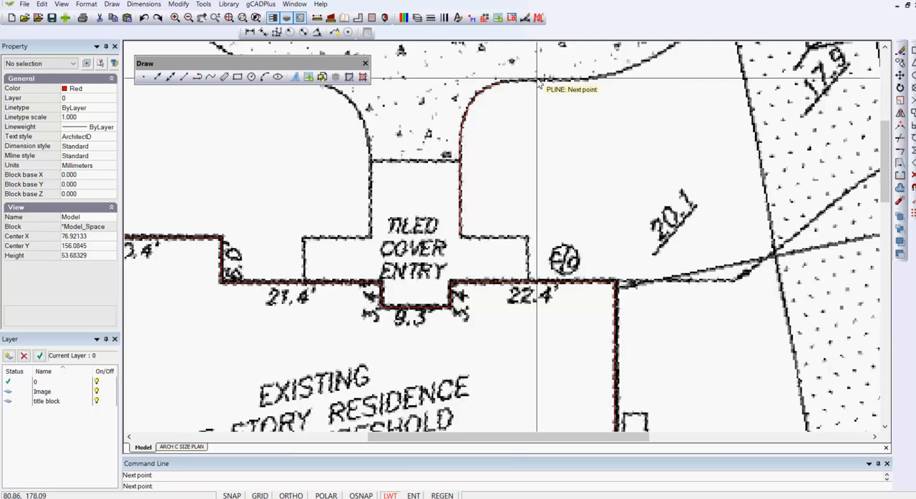
pyautogui.rightClick(591, 81)
pyautogui.click(620, 87)
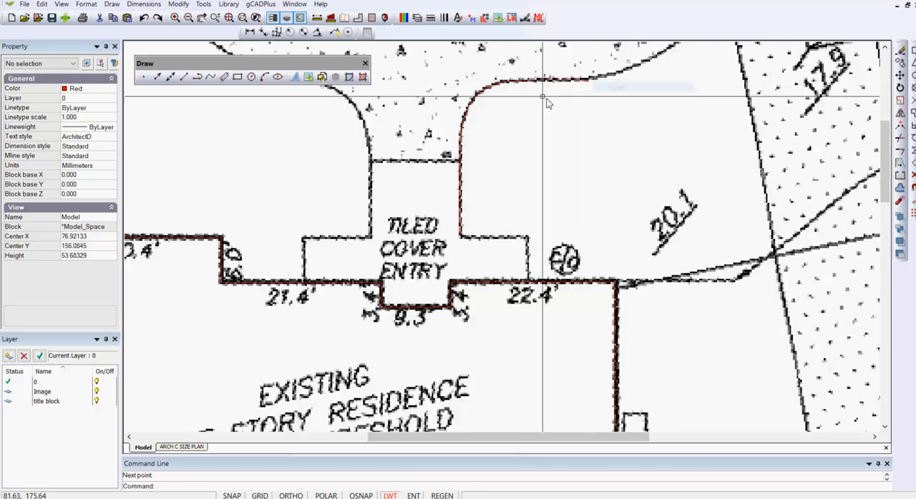
# - Smooth the driveway edge polyline as a Quadratic B-spline and clear the selection
pyautogui.click(531, 80)
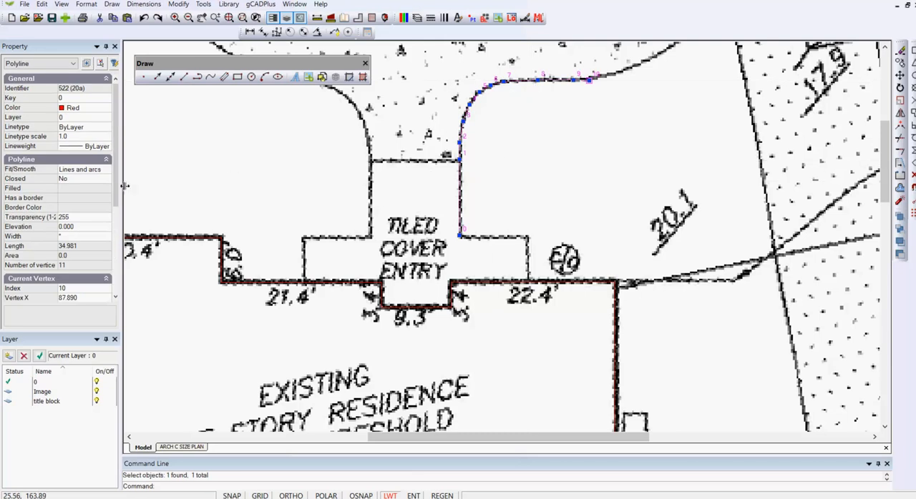
pyautogui.click(107, 170)
pyautogui.click(105, 170)
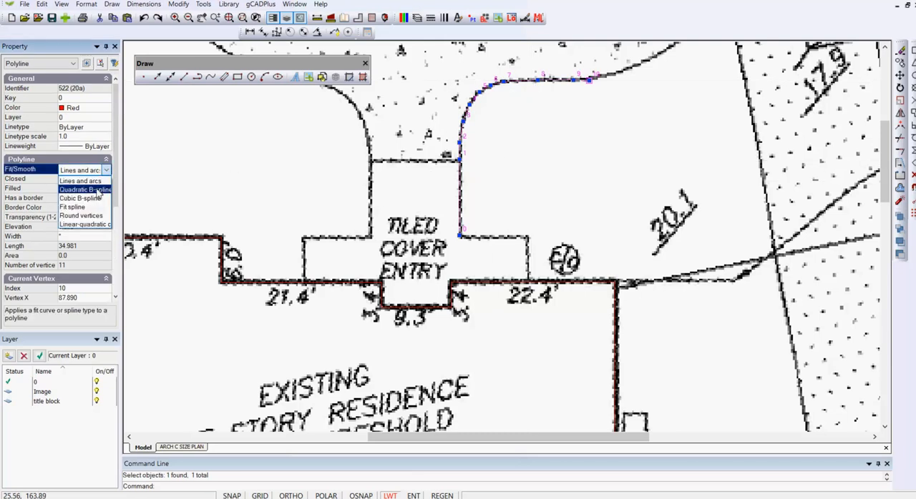
pyautogui.click(97, 191)
pyautogui.click(611, 174)
pyautogui.press('Escape')
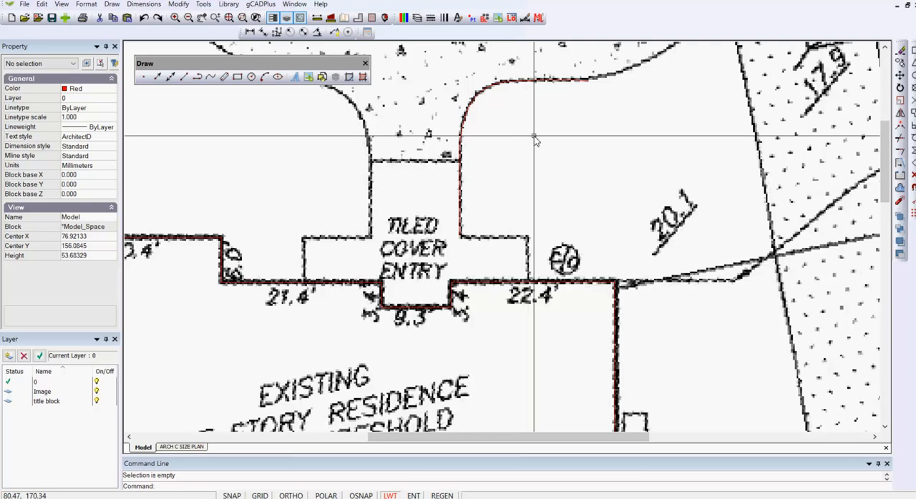
pyautogui.scroll(-4, 533, 138)
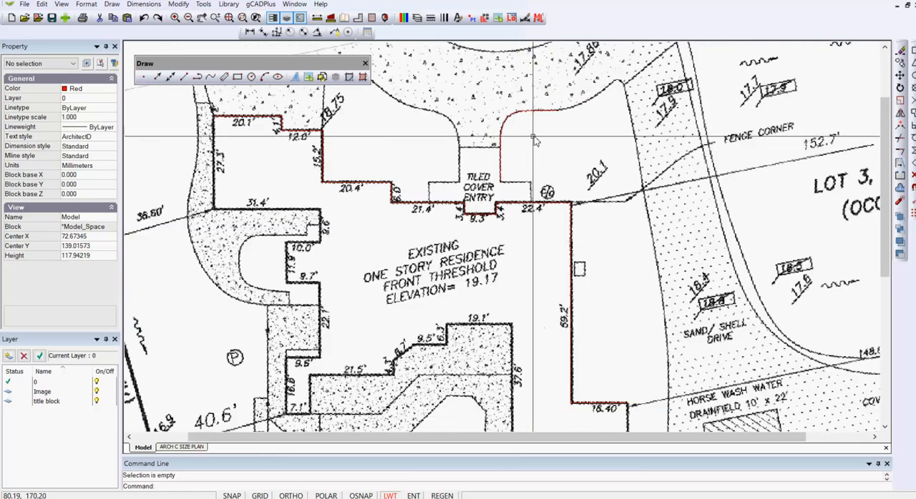
# - Turn off the Image layer to check the traced linework without the survey image
pyautogui.click(416, 17)
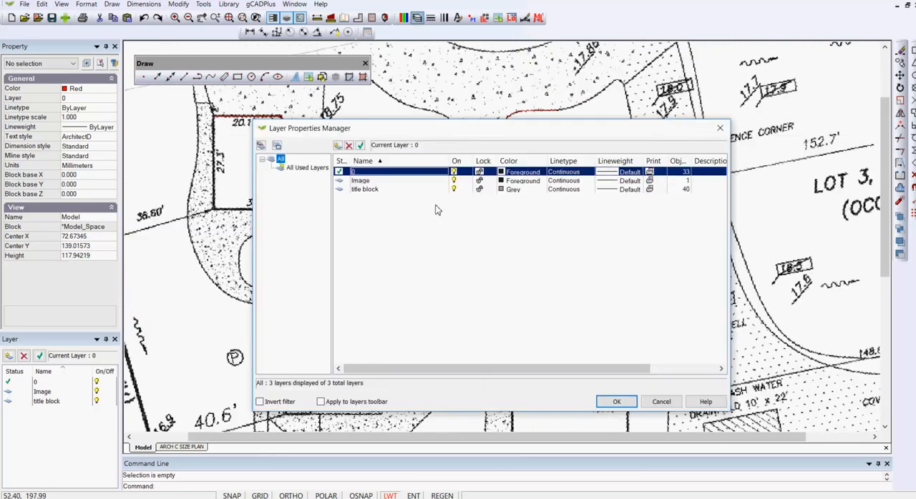
pyautogui.click(453, 181)
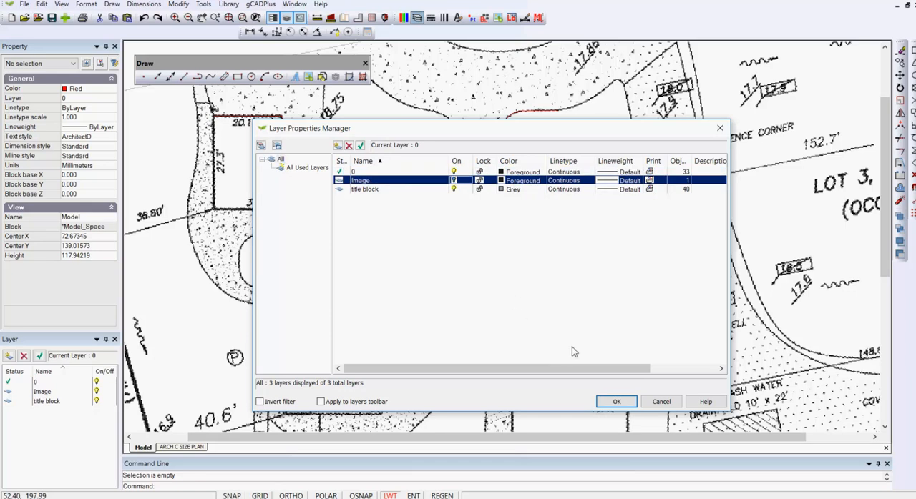
pyautogui.click(615, 401)
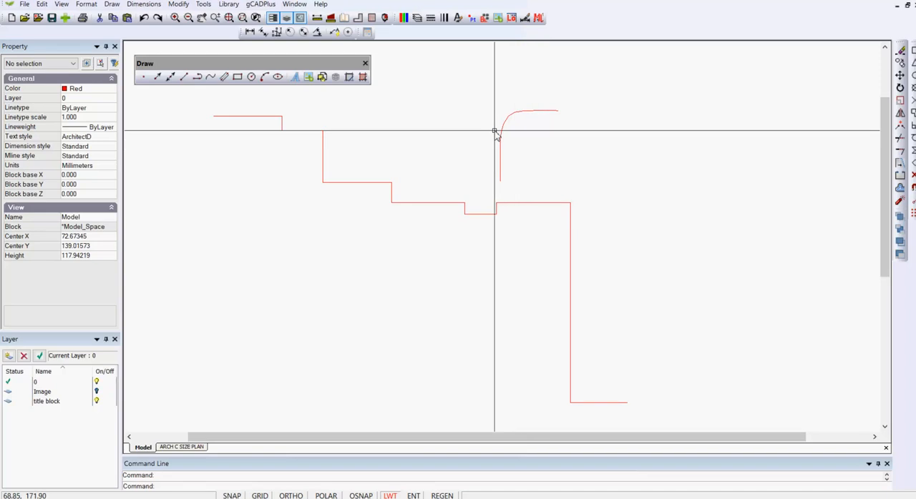
# - Turn the Image layer back on to restore the survey image behind the tracing
pyautogui.click(417, 17)
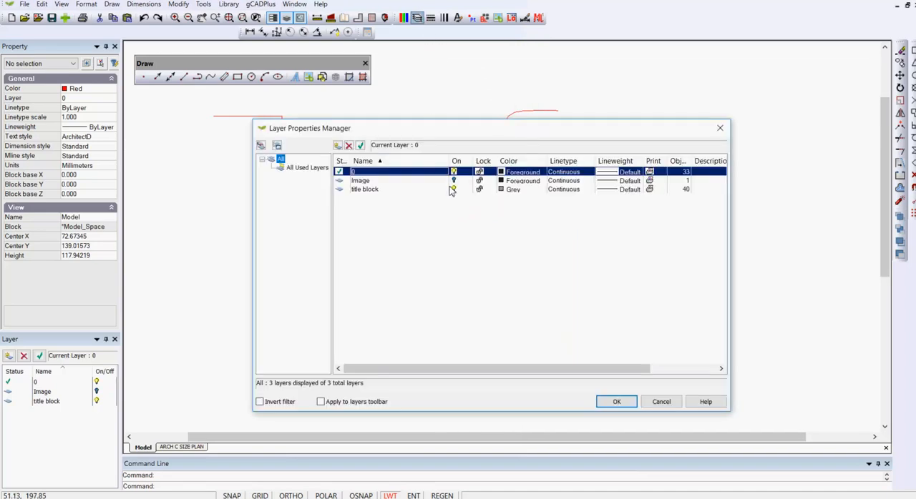
pyautogui.click(453, 181)
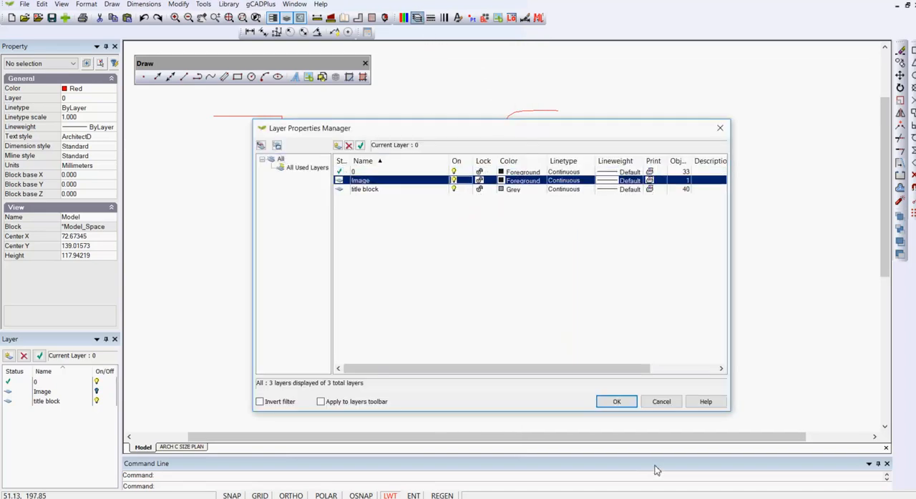
pyautogui.click(617, 402)
pyautogui.scroll(-2, 494, 317)
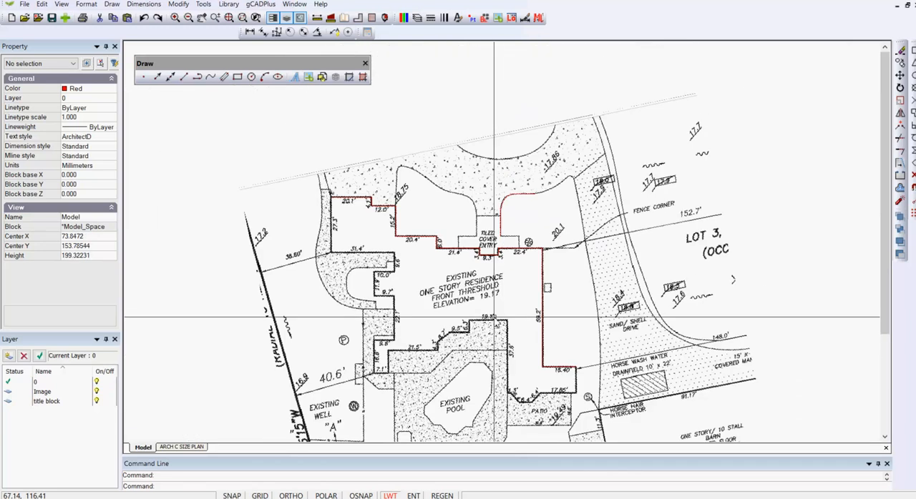